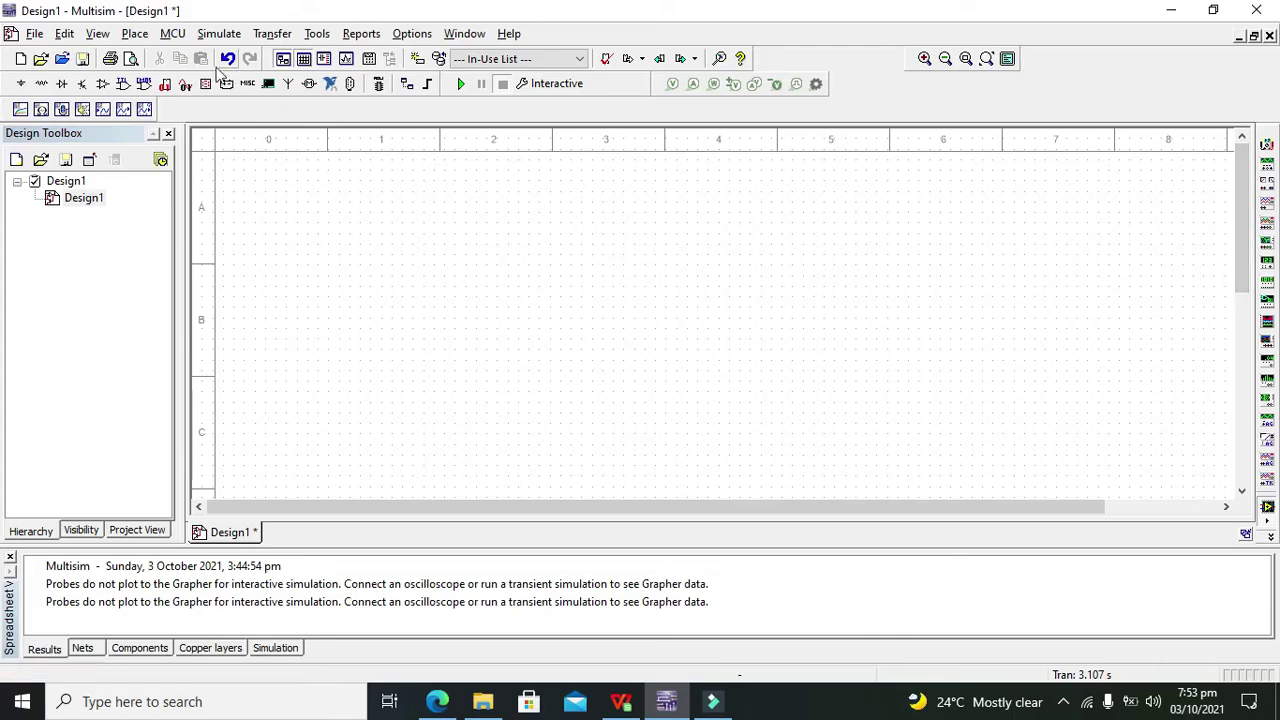
Step: Place a 12 V DC_POWER source V1 on the schematic
{"action": "left_click", "coordinate": [20, 83]}
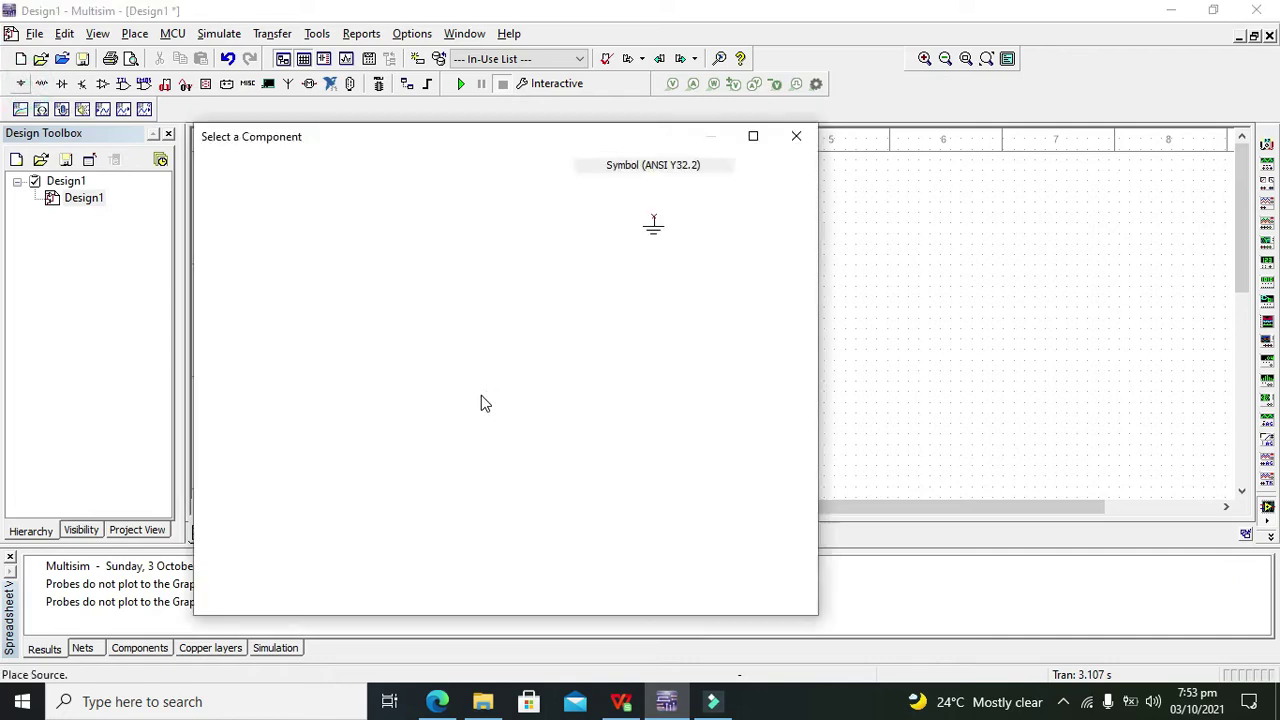
{"action": "left_click", "coordinate": [405, 258]}
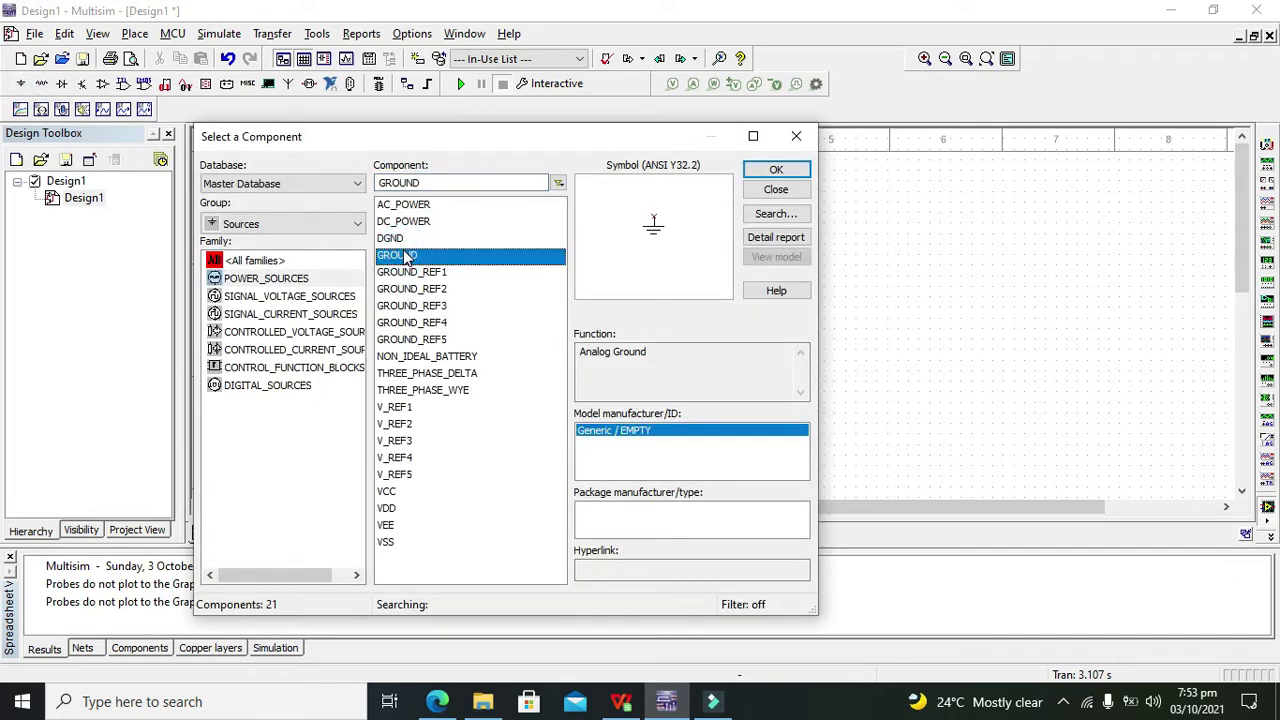
{"action": "left_click", "coordinate": [427, 222]}
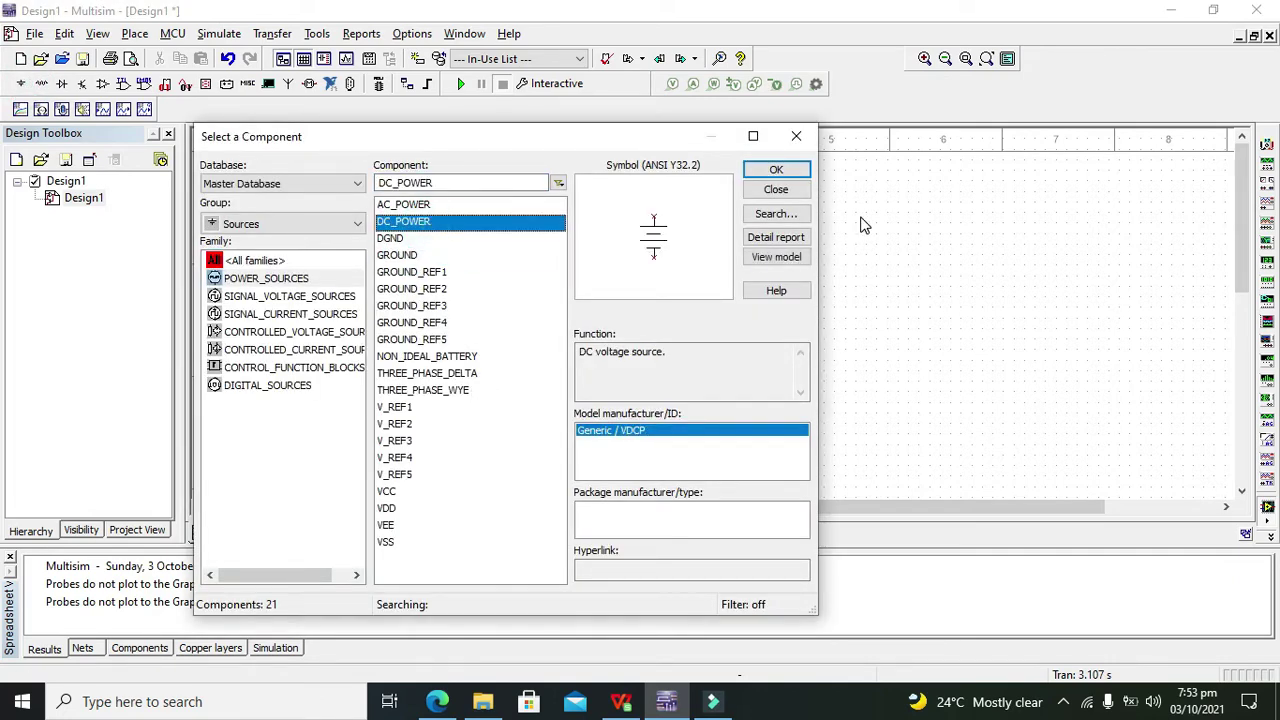
{"action": "left_click", "coordinate": [775, 169]}
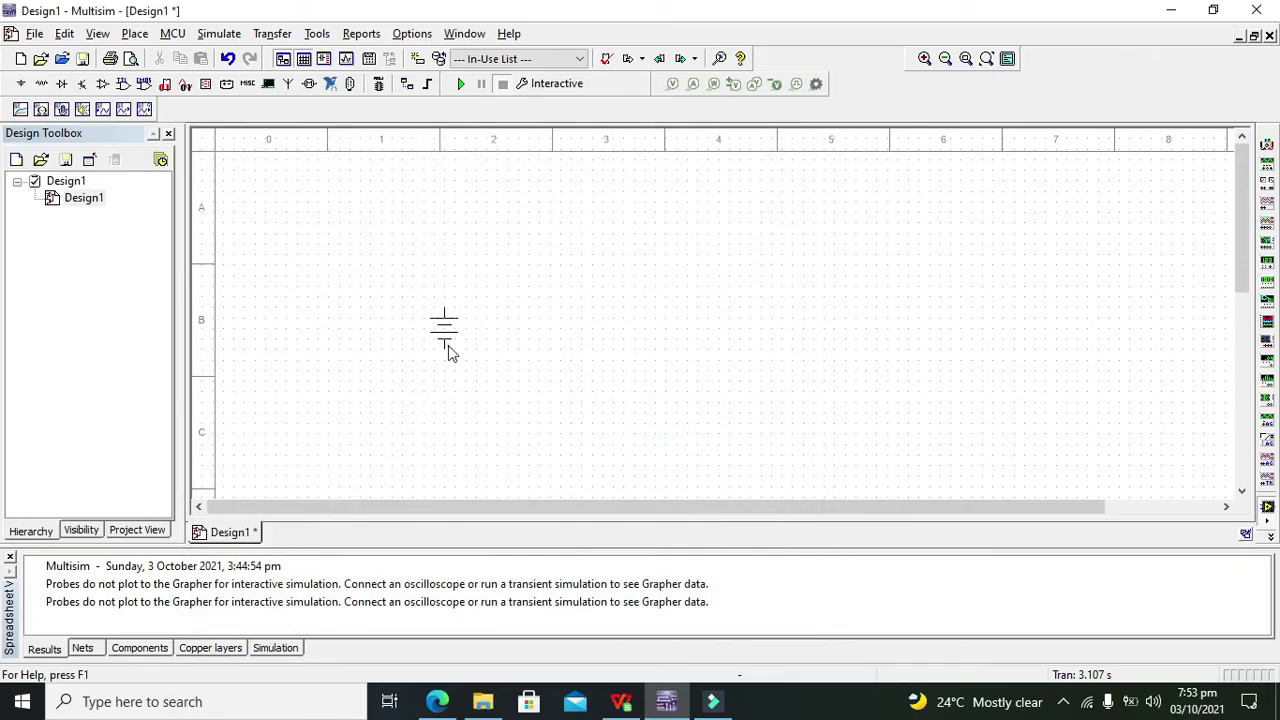
{"action": "left_click", "coordinate": [448, 350]}
Step: Place a ground below V1 and wire it to V1's bottom terminal
{"action": "left_click", "coordinate": [397, 256]}
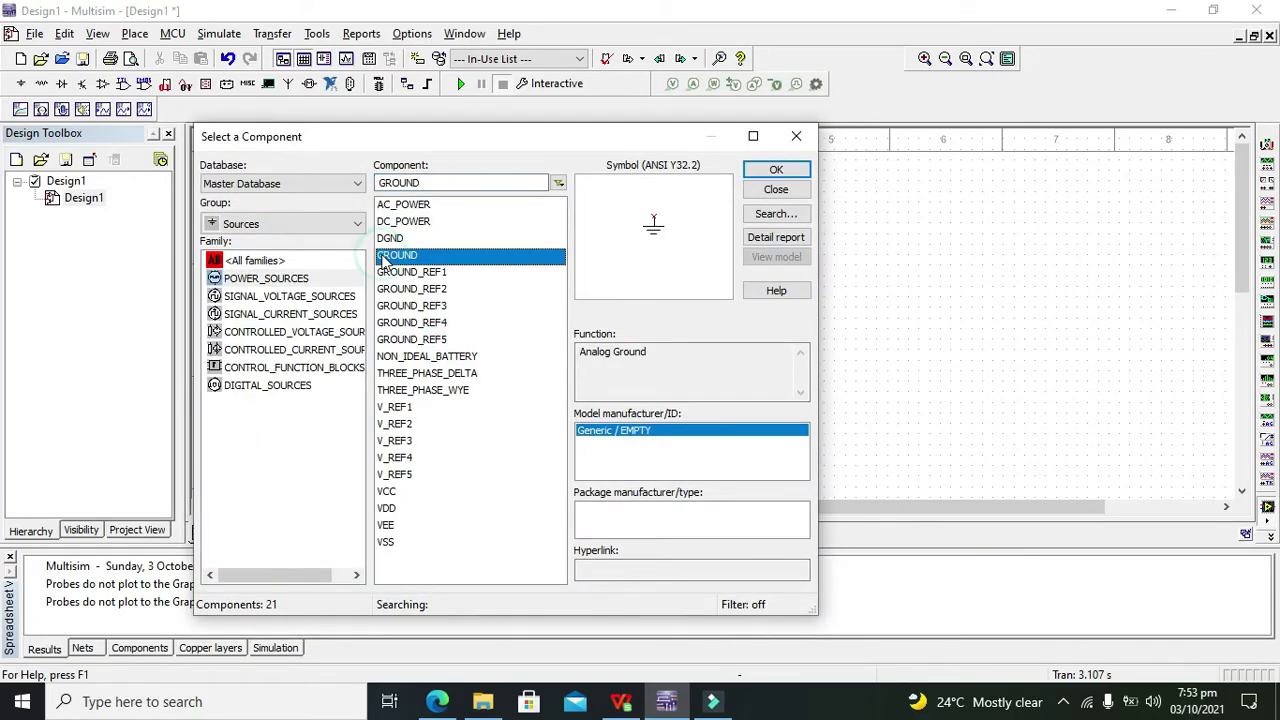
{"action": "left_click", "coordinate": [775, 169]}
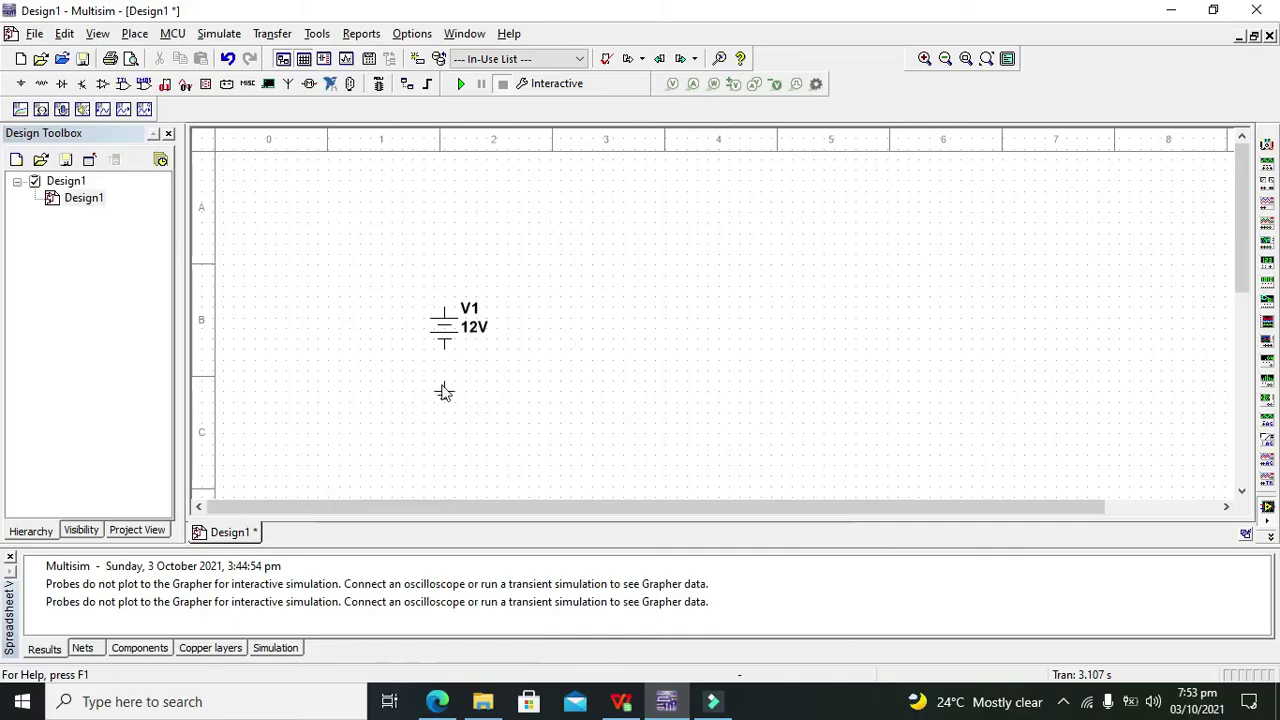
{"action": "left_click", "coordinate": [446, 388]}
{"action": "left_click", "coordinate": [796, 136]}
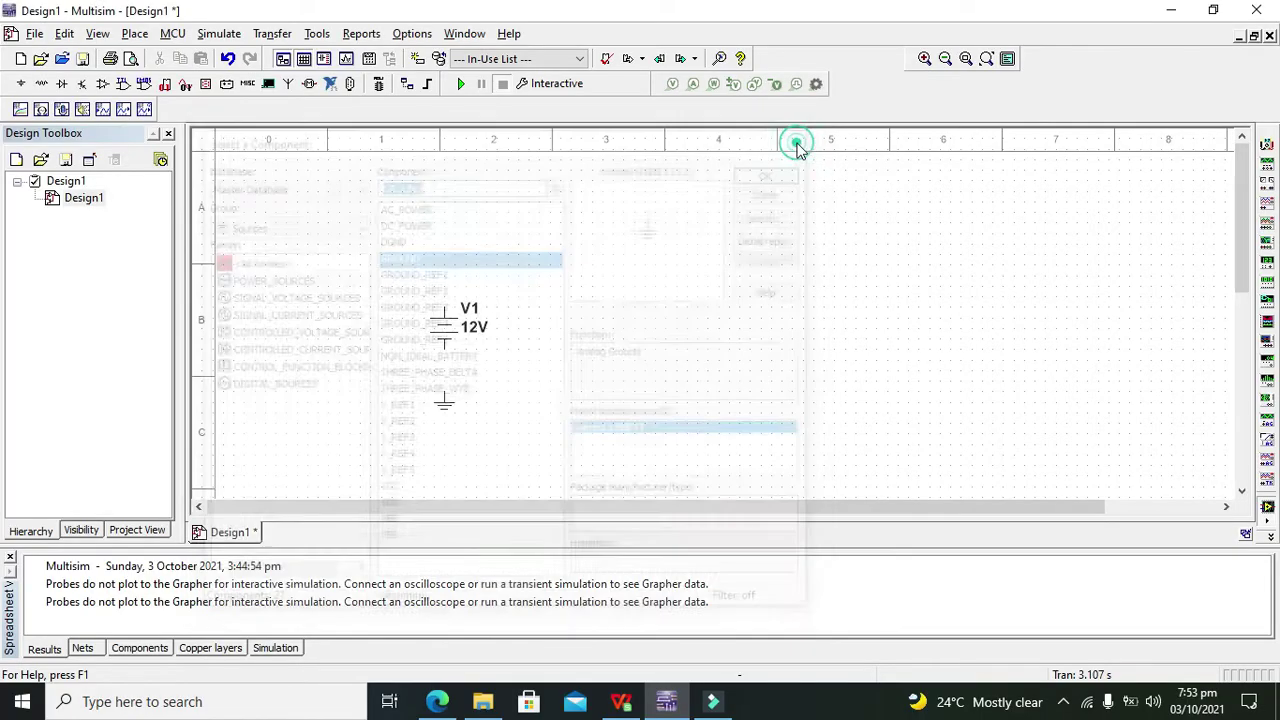
{"action": "left_click", "coordinate": [446, 377]}
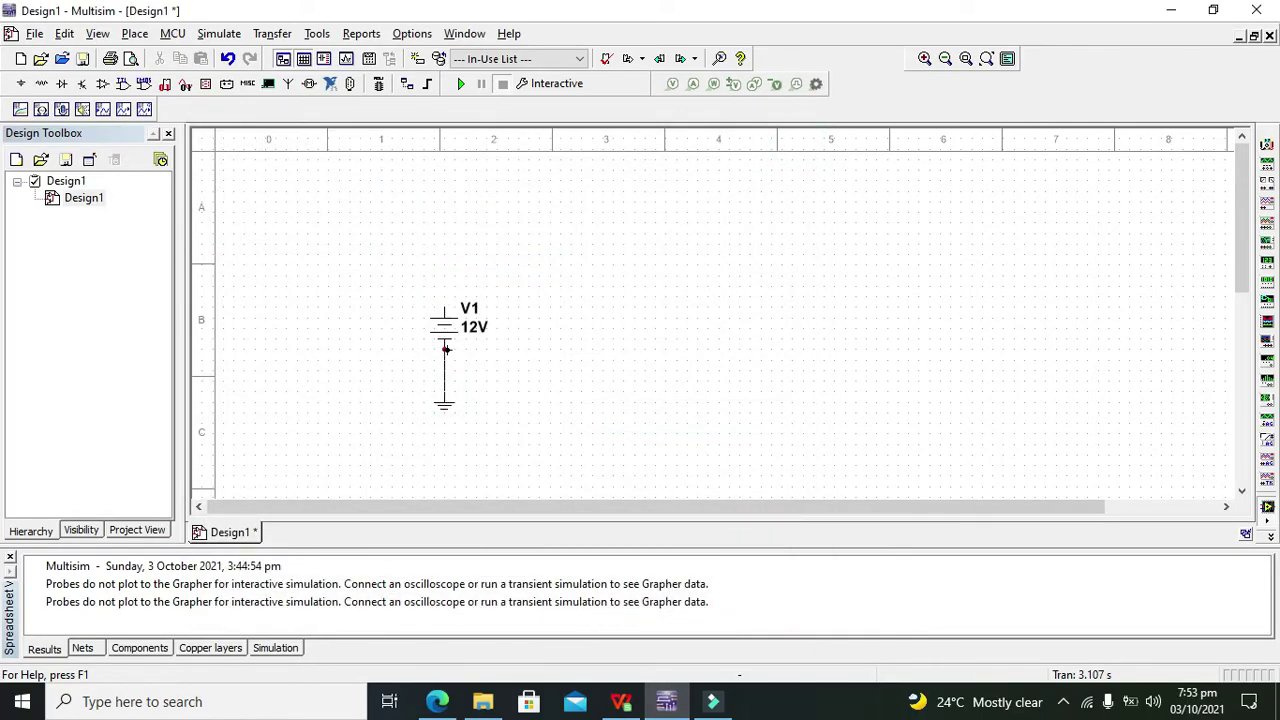
{"action": "left_click", "coordinate": [445, 346]}
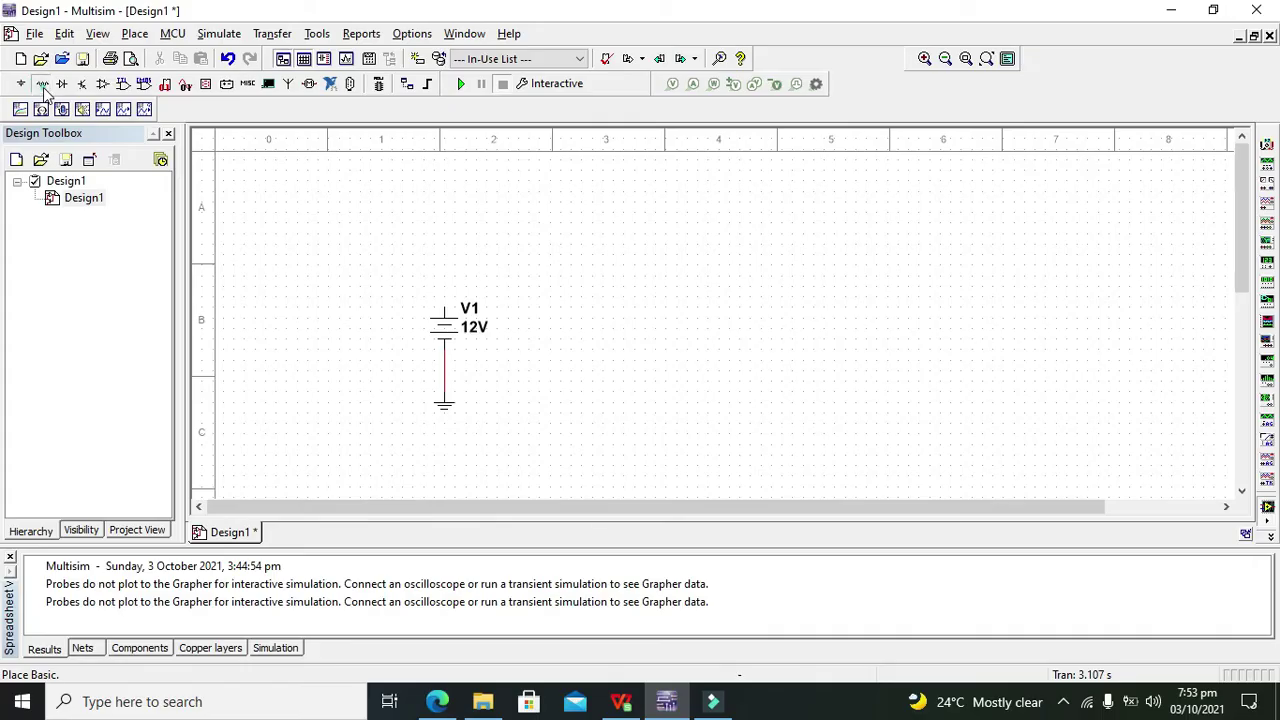
Step: Place 1 kΩ resistor sections R1A above V1 and R2B to its right
{"action": "left_click", "coordinate": [41, 85]}
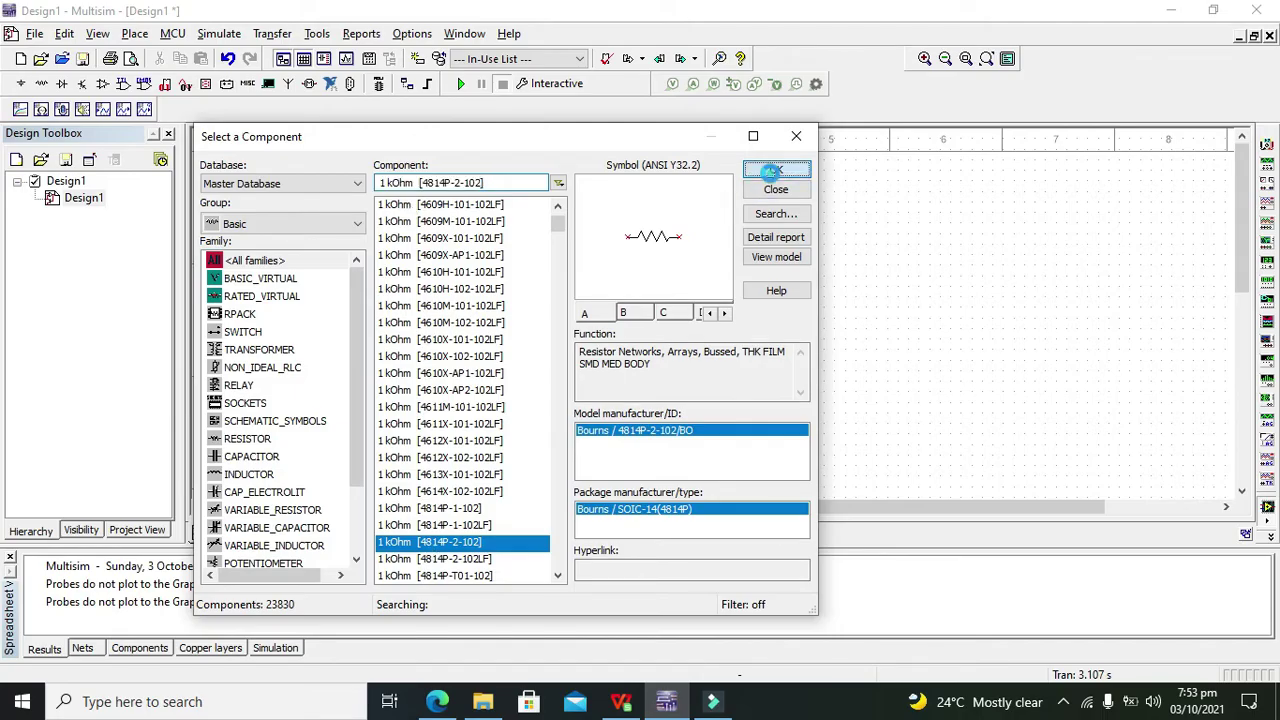
{"action": "left_click", "coordinate": [776, 170]}
{"action": "left_click", "coordinate": [777, 186]}
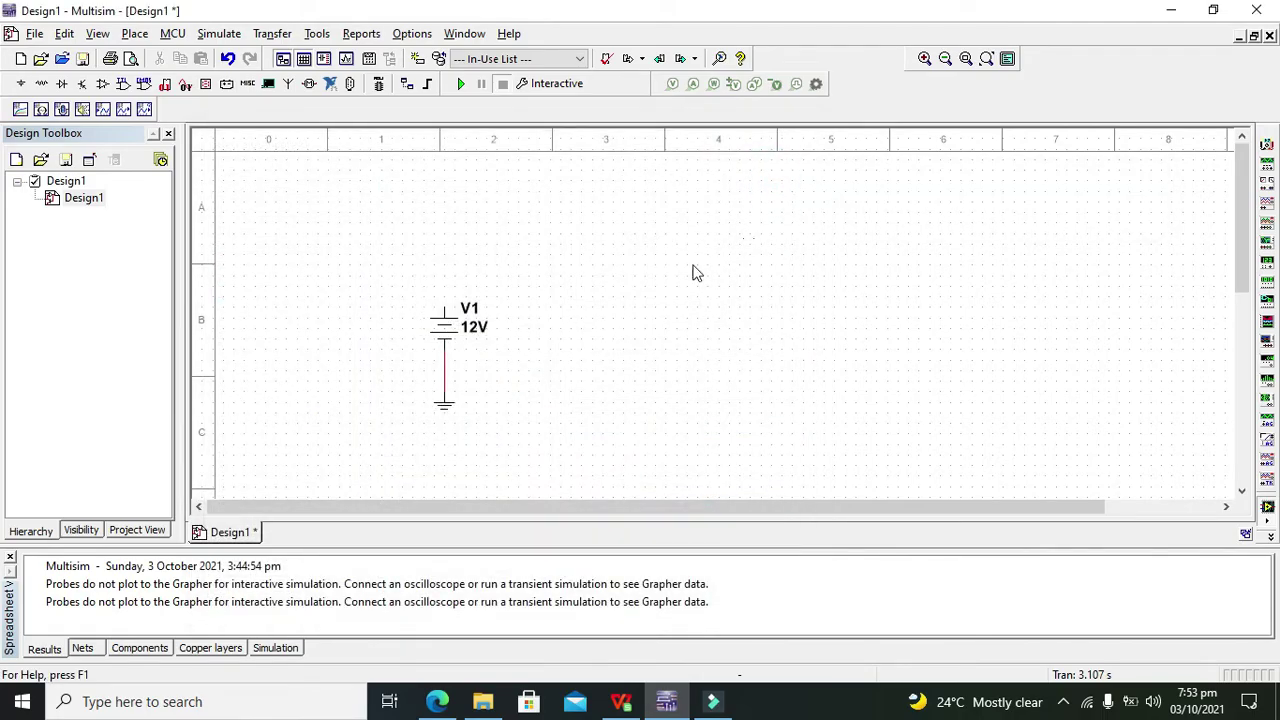
{"action": "left_click", "coordinate": [522, 252]}
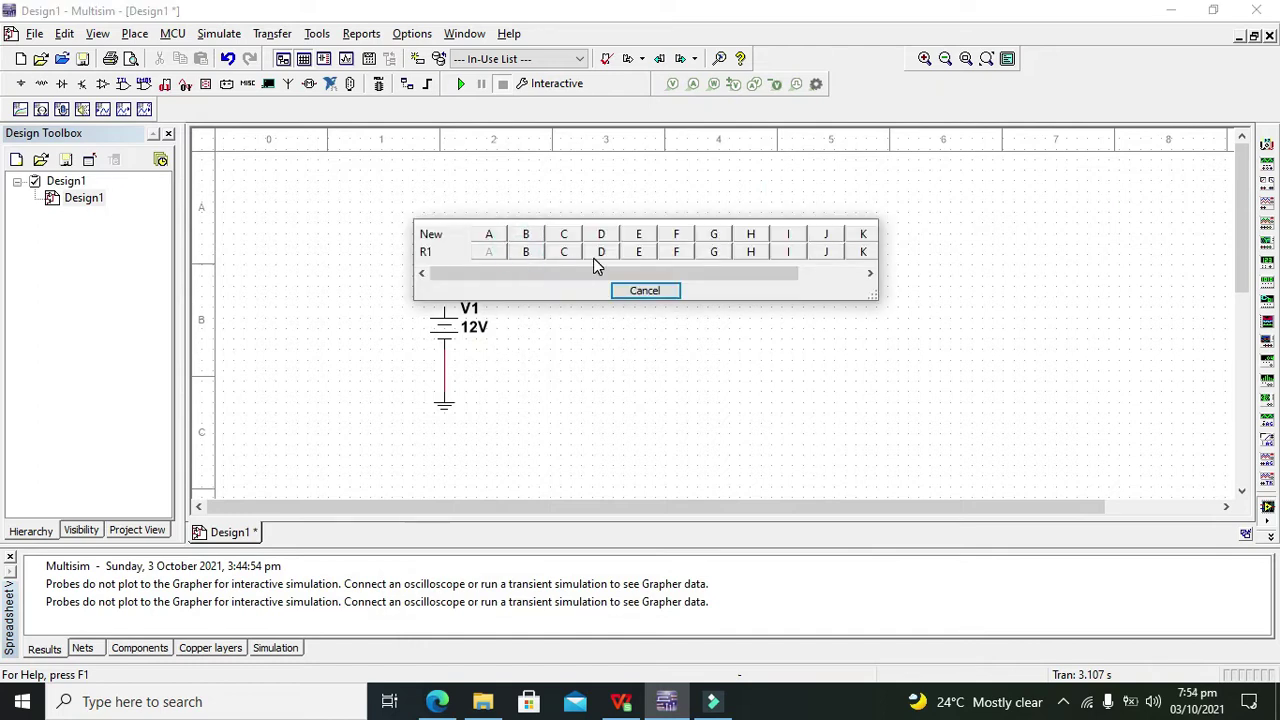
{"action": "left_click", "coordinate": [538, 240]}
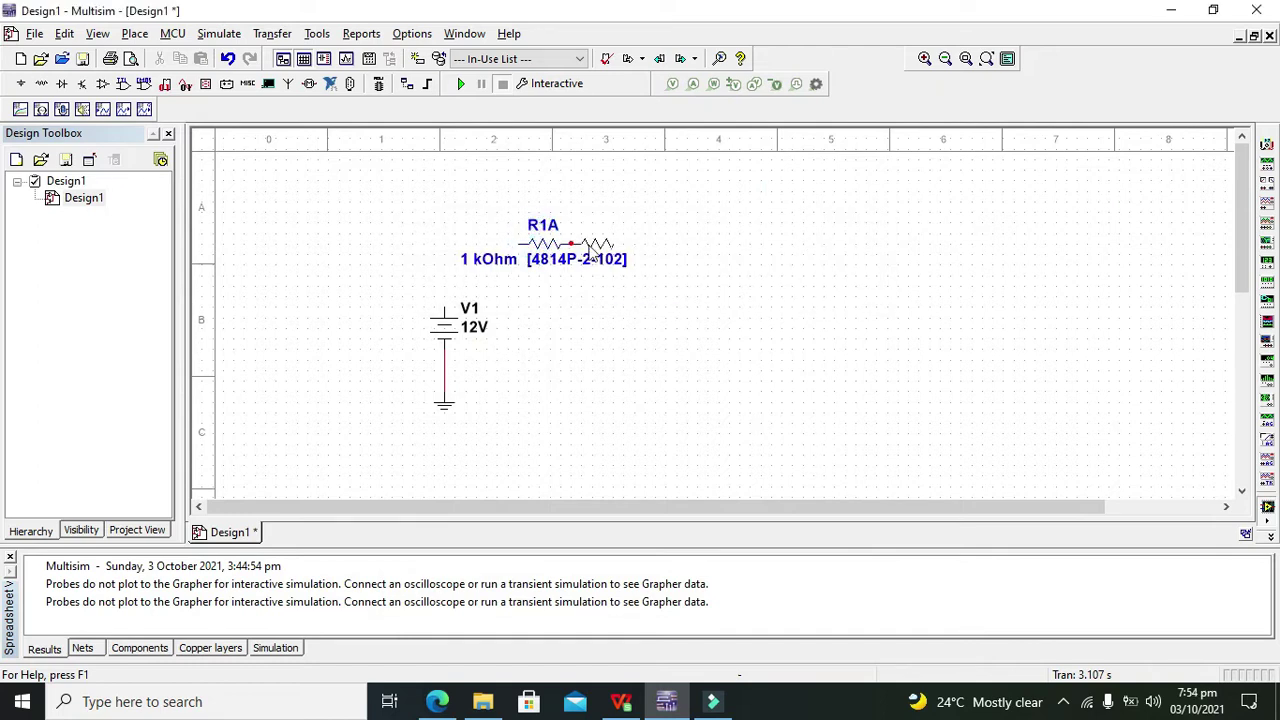
{"action": "left_click", "coordinate": [728, 255]}
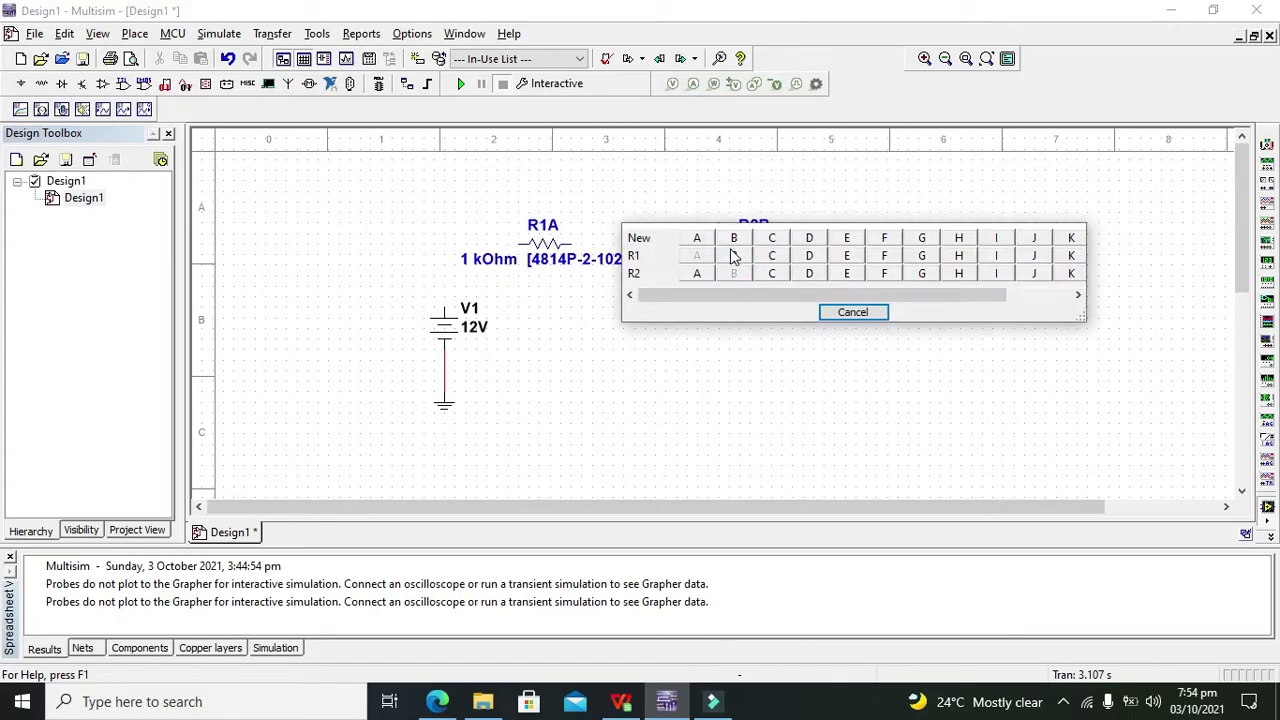
{"action": "left_click", "coordinate": [840, 305]}
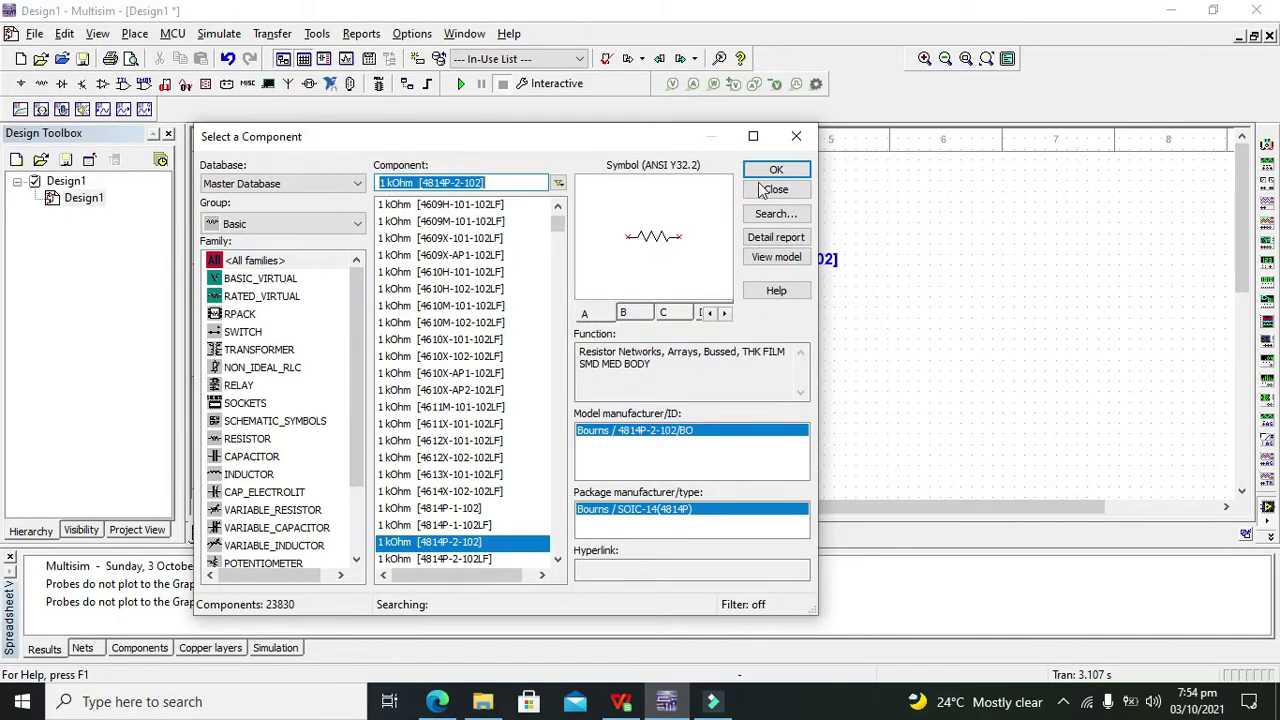
{"action": "left_click", "coordinate": [796, 136]}
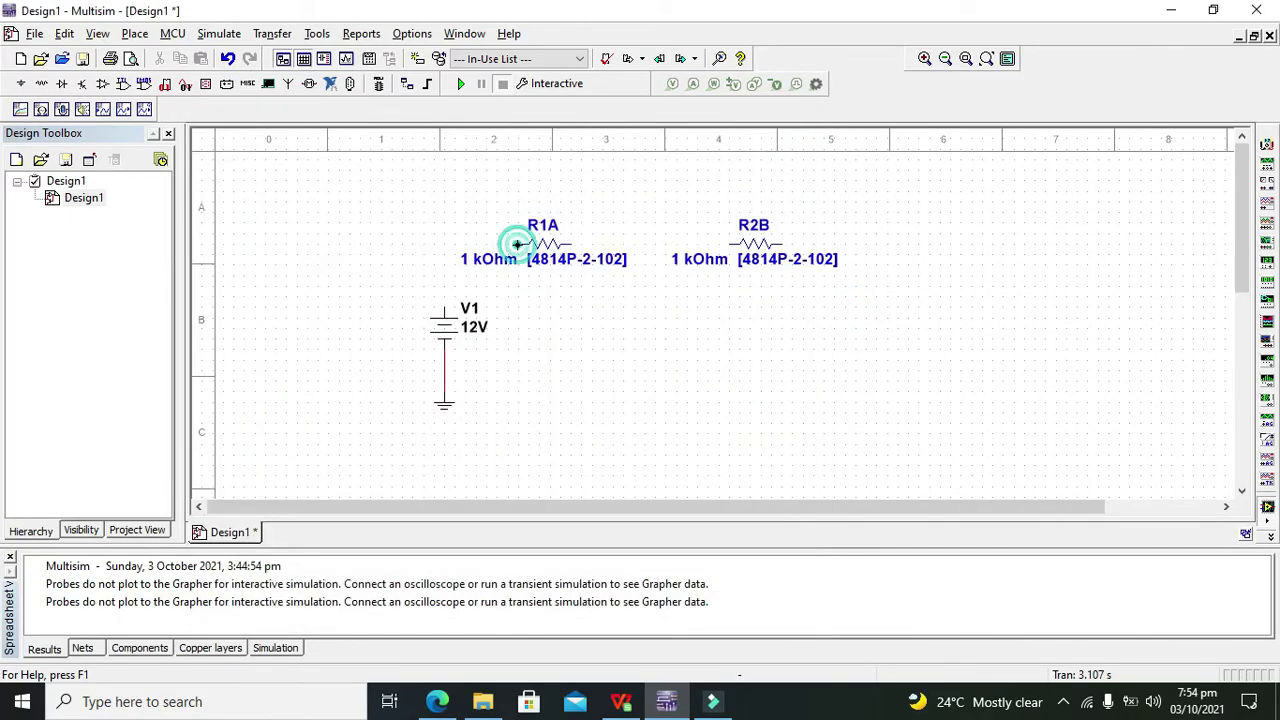
Step: Wire V1's top terminal to R1A's left pin and R1A's right pin to R2B
{"action": "left_click", "coordinate": [517, 244]}
{"action": "left_click", "coordinate": [440, 295]}
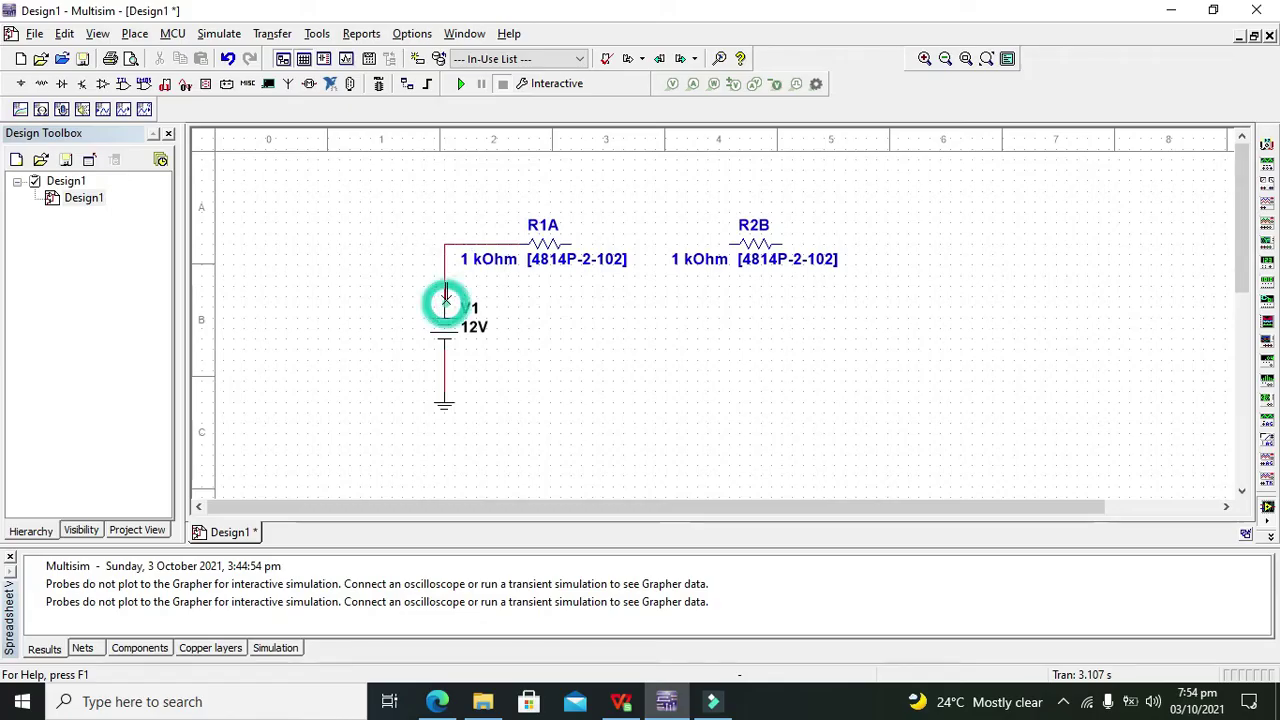
{"action": "left_click", "coordinate": [574, 244]}
{"action": "left_click", "coordinate": [733, 244]}
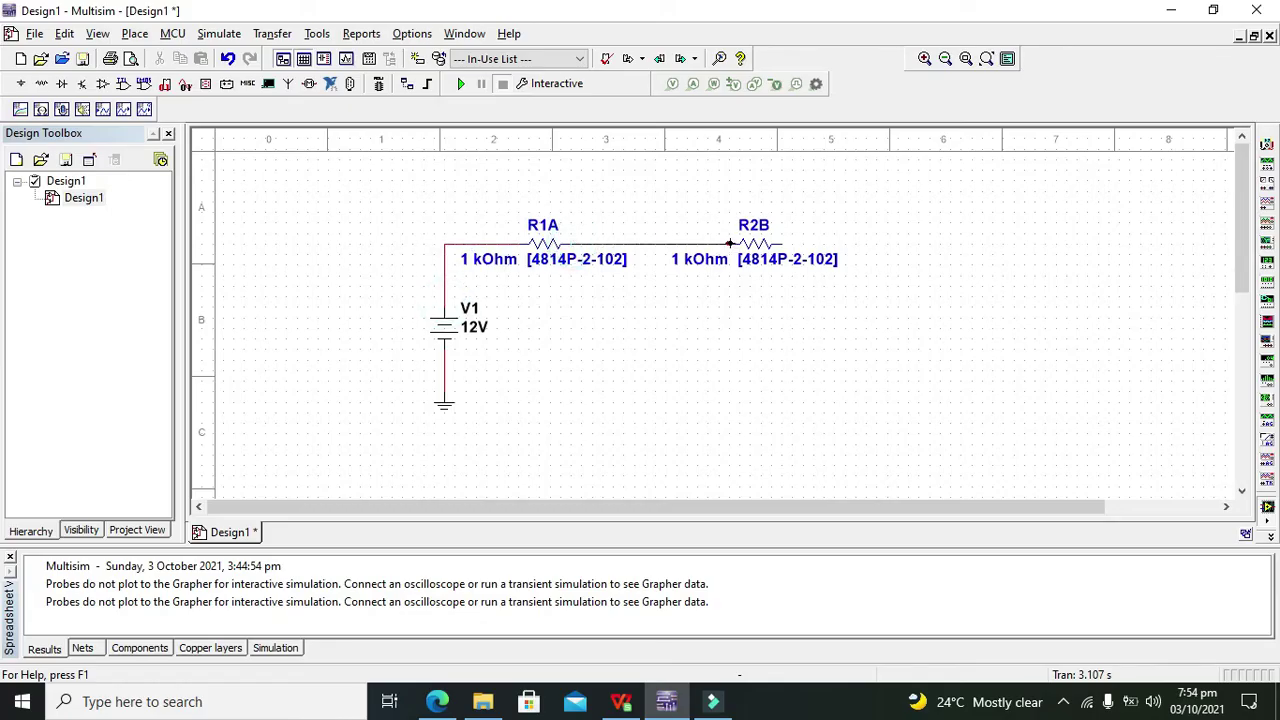
Step: Copy R2B and paste the copy as R1B to the right of R2B
{"action": "double_click", "coordinate": [766, 243]}
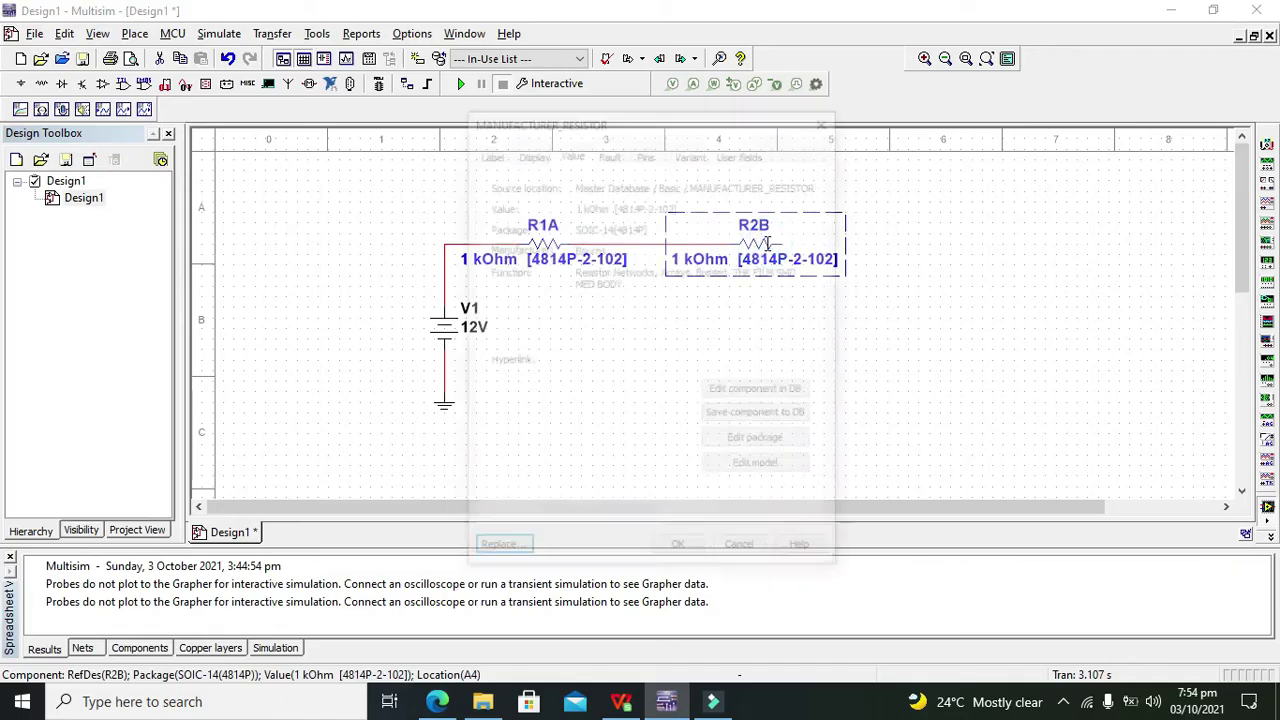
{"action": "left_click", "coordinate": [822, 122]}
{"action": "left_click", "coordinate": [766, 302]}
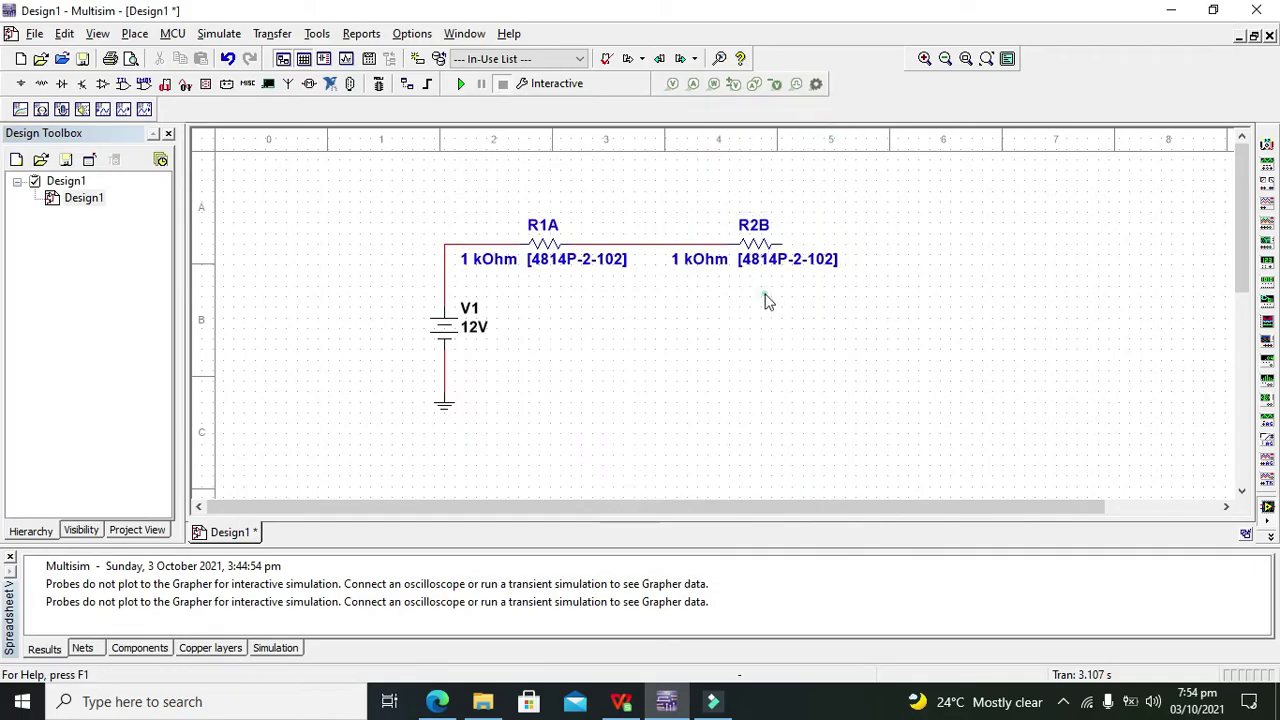
{"action": "left_click", "coordinate": [763, 245]}
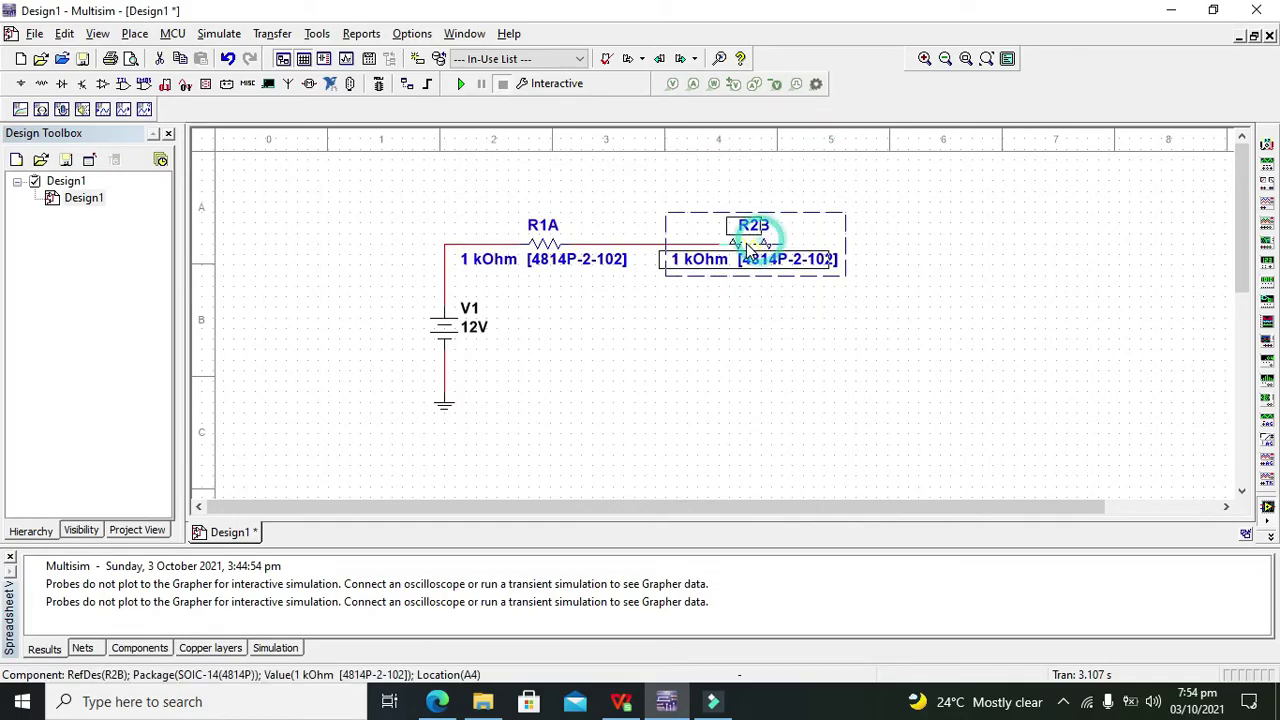
{"action": "right_click", "coordinate": [752, 249]}
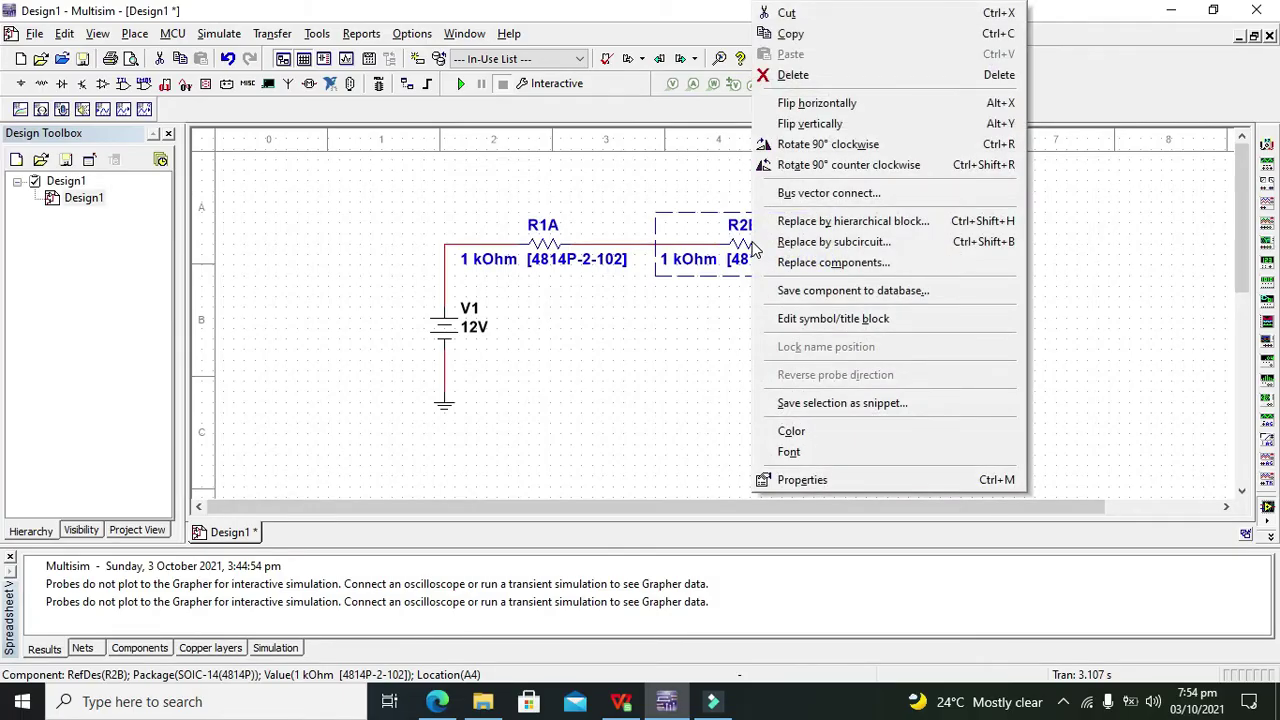
{"action": "left_click", "coordinate": [828, 35]}
{"action": "left_click", "coordinate": [927, 261]}
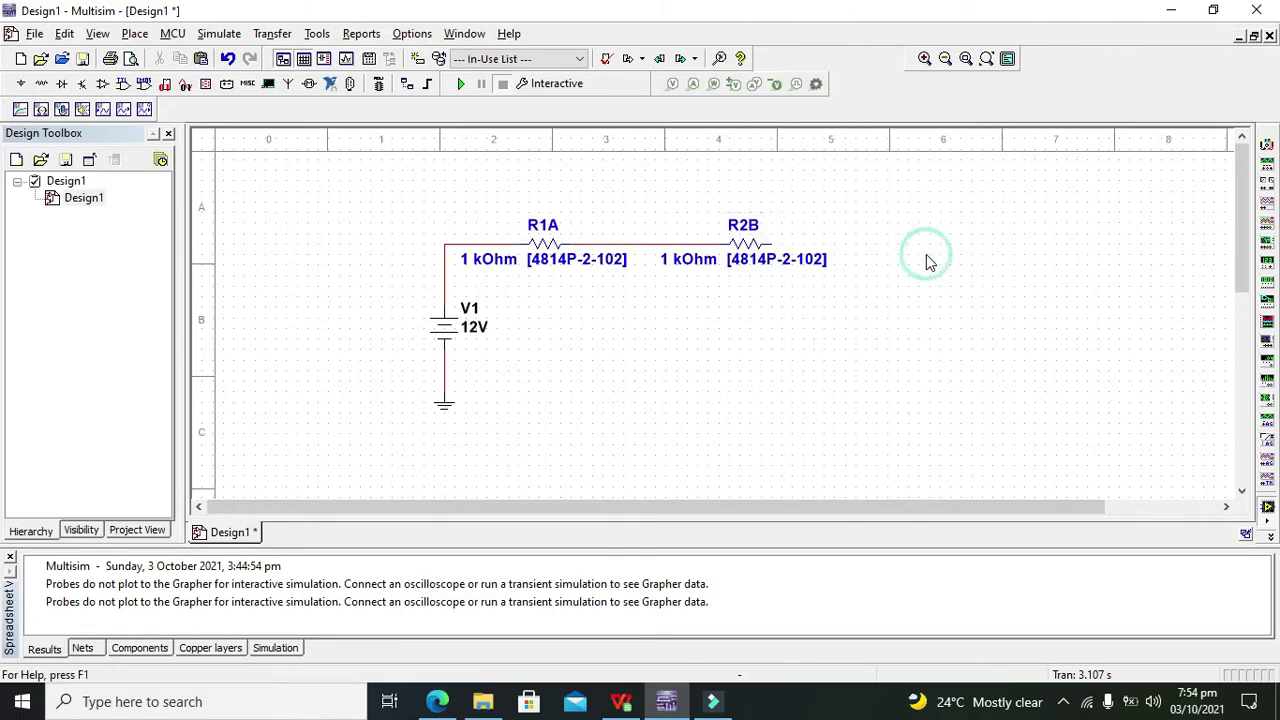
{"action": "right_click", "coordinate": [927, 261]}
{"action": "left_click", "coordinate": [975, 171]}
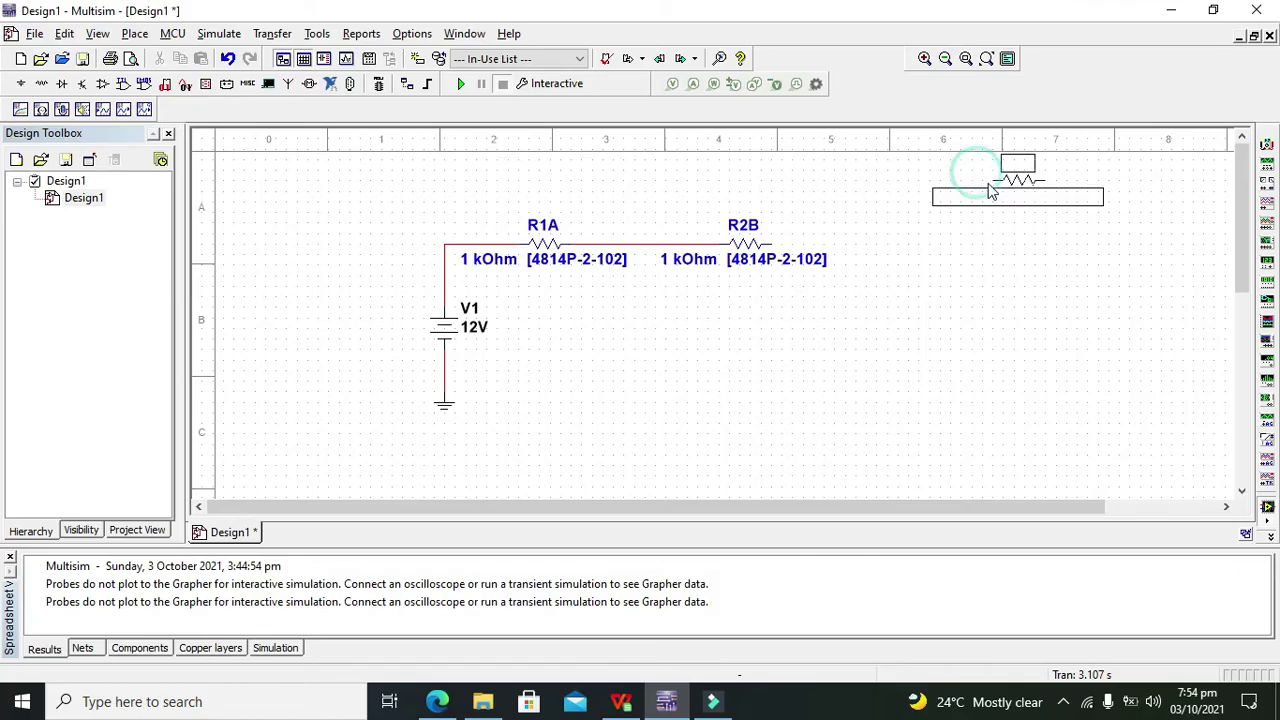
{"action": "left_click", "coordinate": [945, 248]}
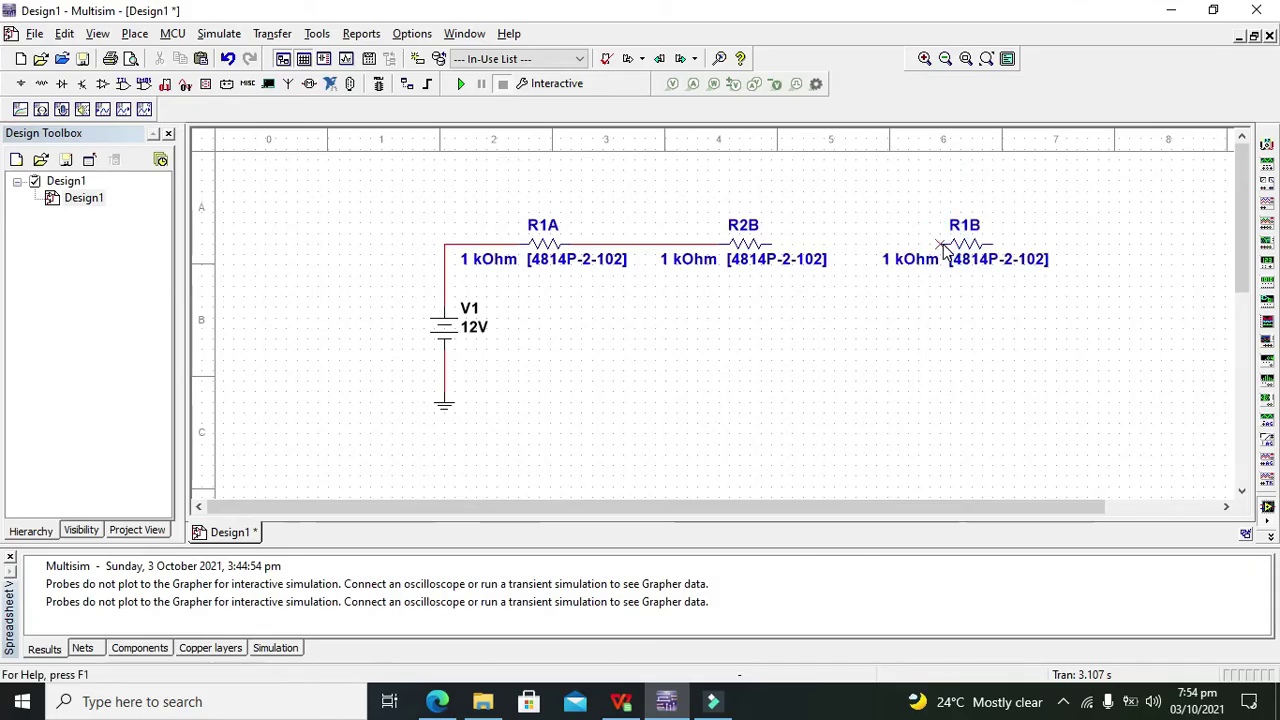
Step: After the No Connection error when wiring R2B to R1B, delete R1B
{"action": "left_click", "coordinate": [773, 244]}
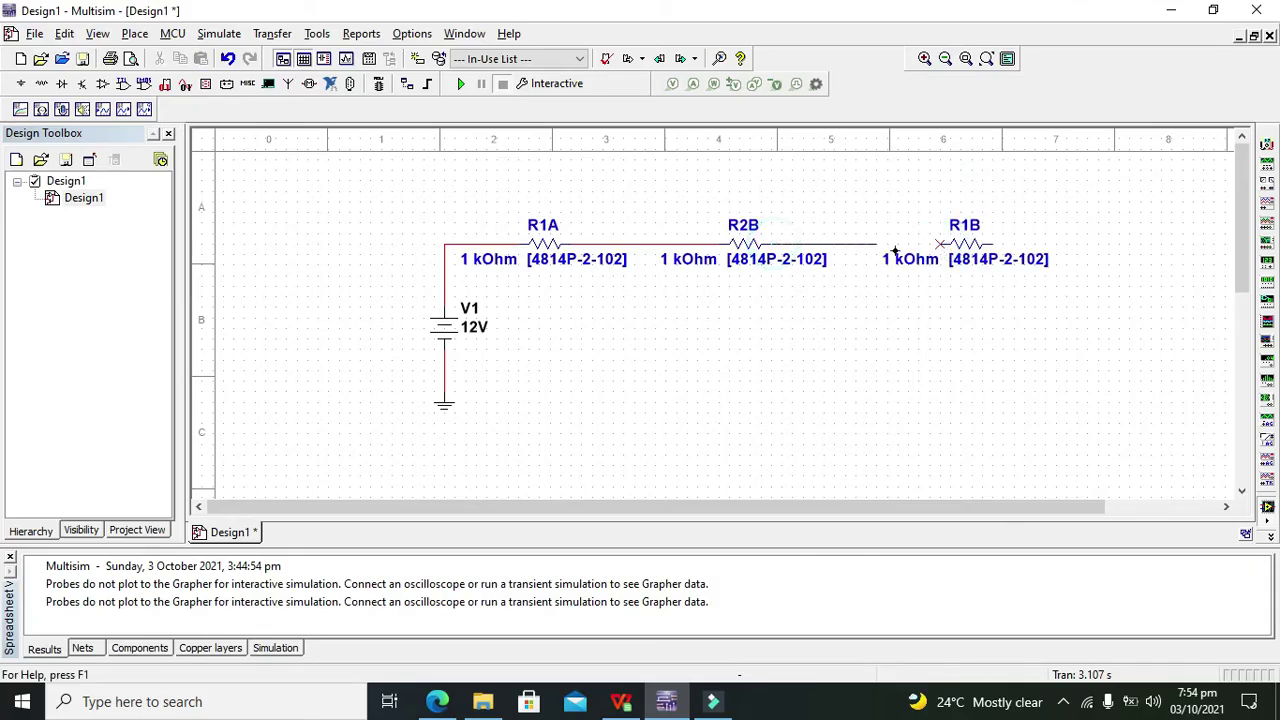
{"action": "left_click", "coordinate": [940, 243]}
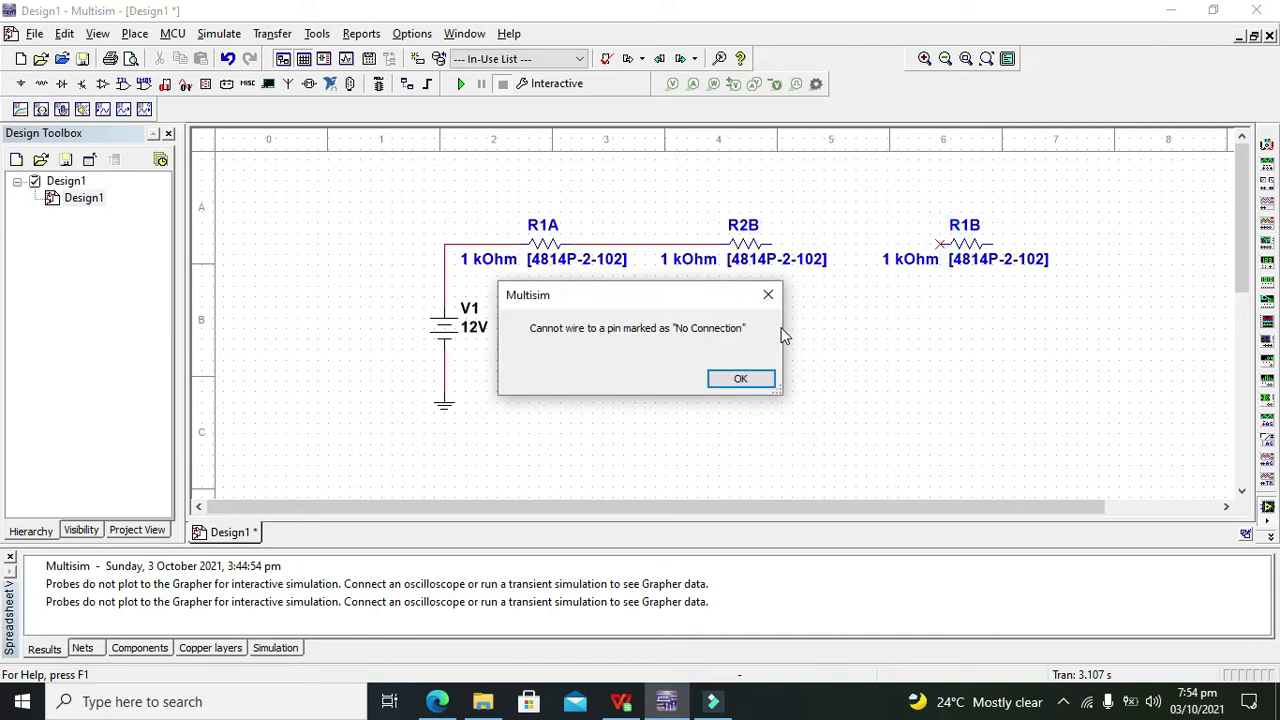
{"action": "left_click", "coordinate": [757, 385]}
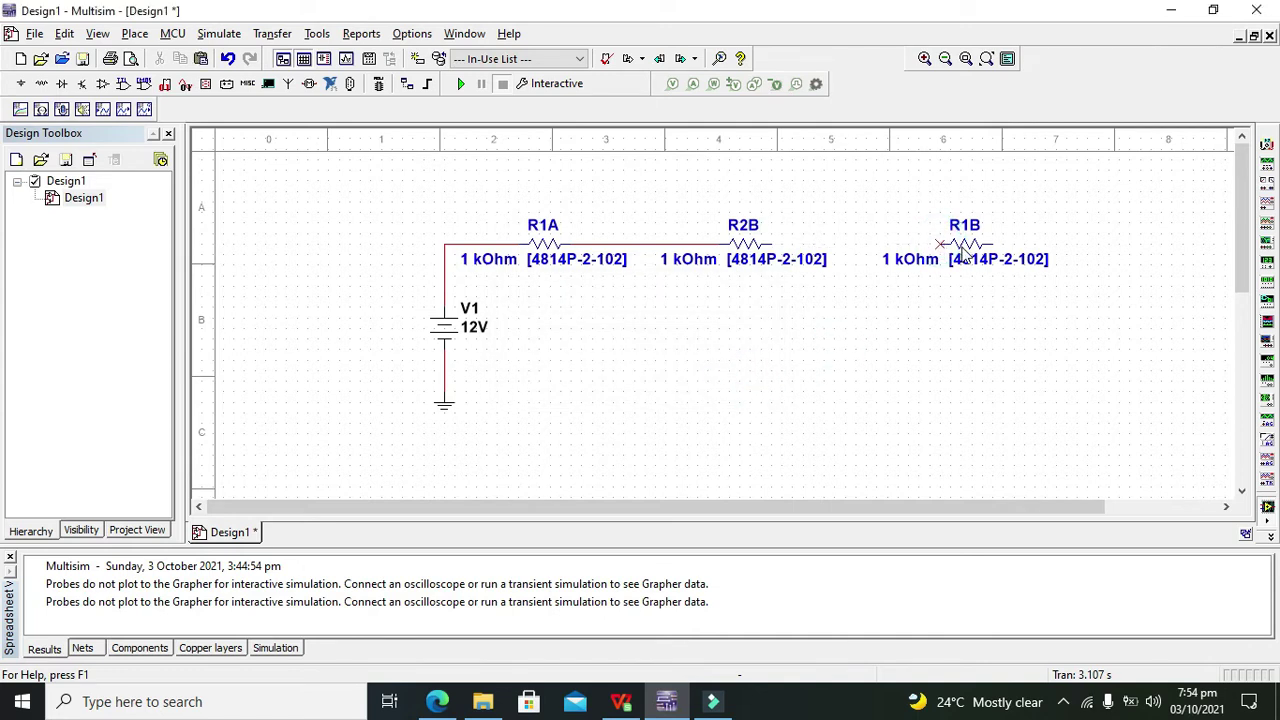
{"action": "left_click", "coordinate": [963, 248]}
{"action": "key", "text": "Delete"}
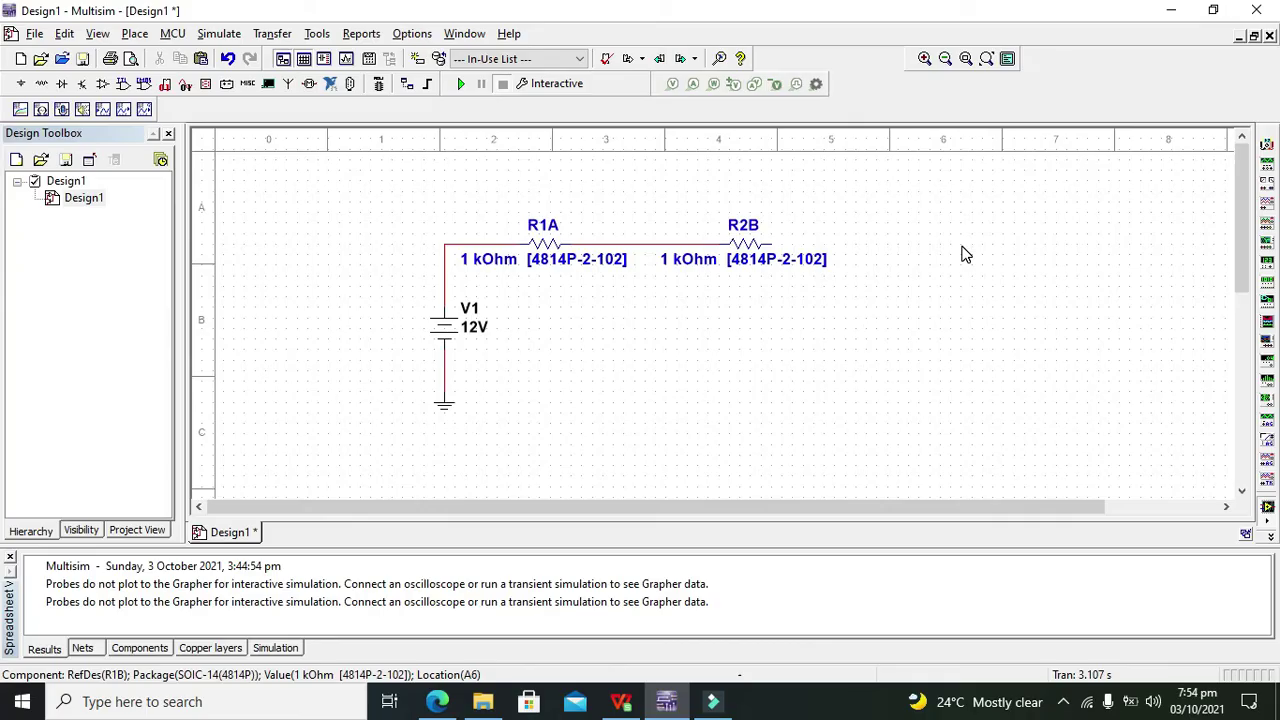
Step: Browse the basic component library, previewing a 1 mH part
{"action": "left_click", "coordinate": [40, 85]}
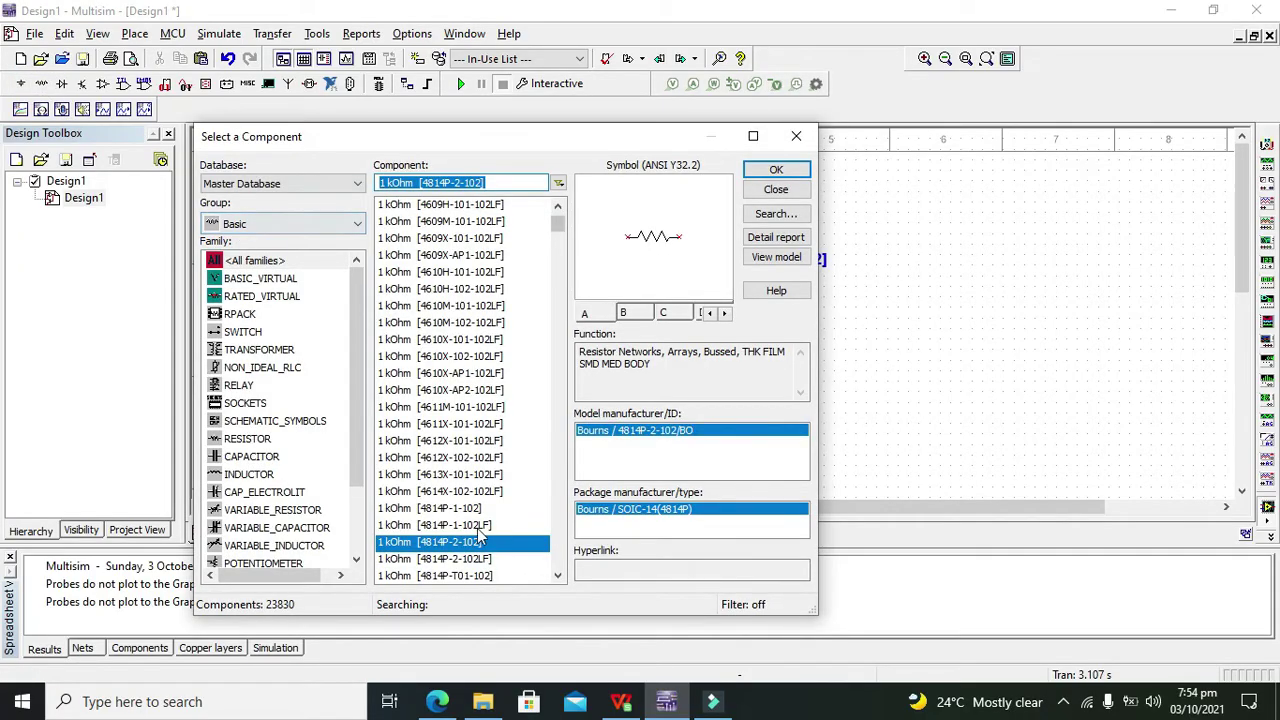
{"action": "left_click", "coordinate": [460, 542]}
{"action": "left_click", "coordinate": [553, 530]}
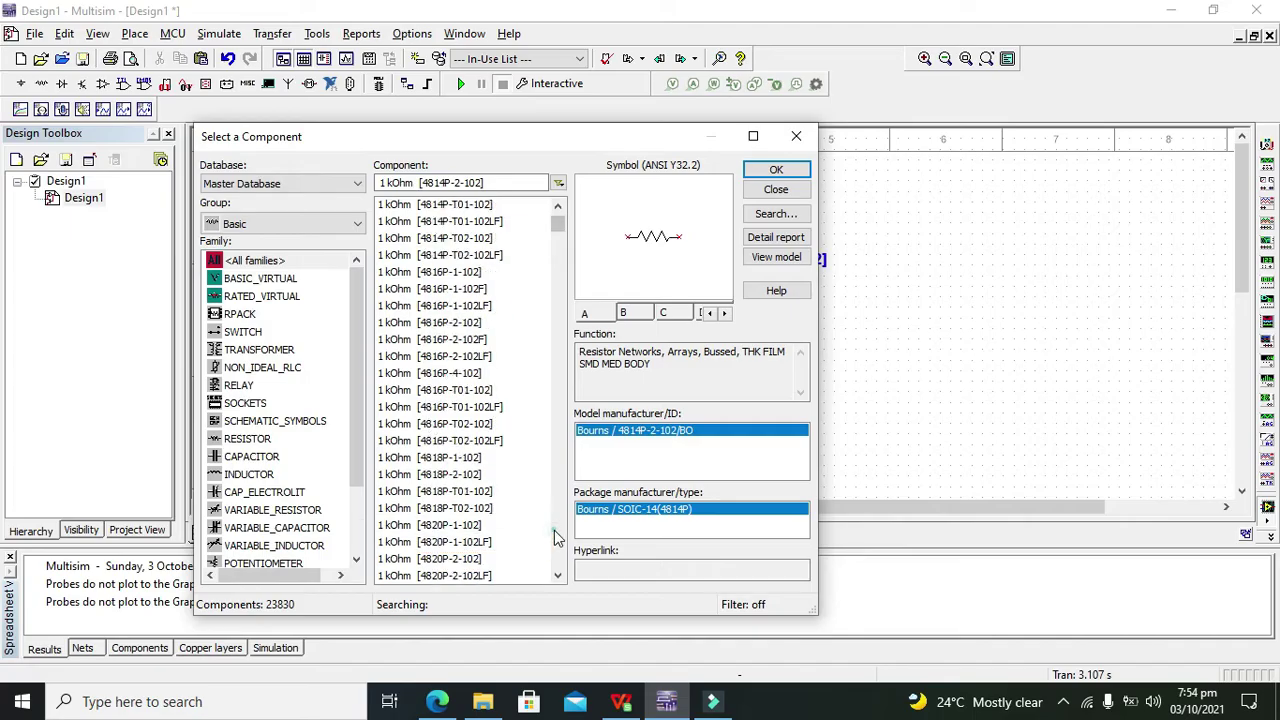
{"action": "left_click", "coordinate": [553, 530]}
{"action": "left_click", "coordinate": [556, 538]}
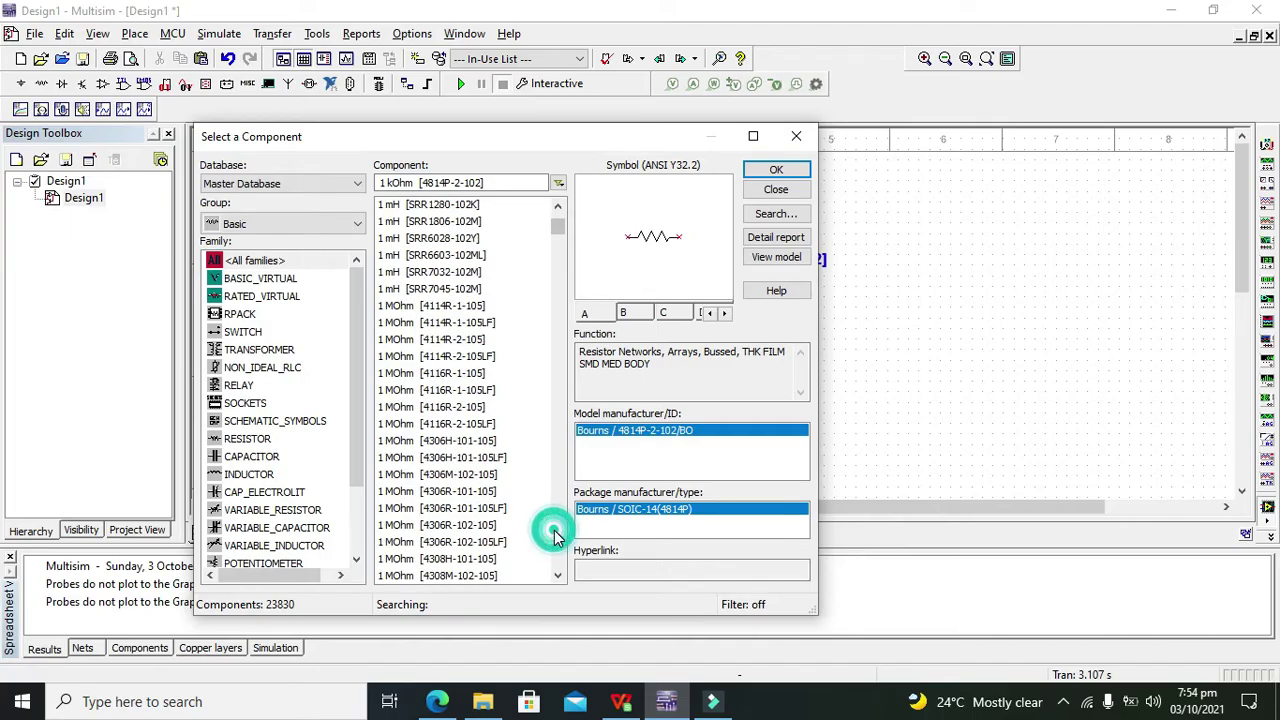
{"action": "left_click", "coordinate": [410, 290]}
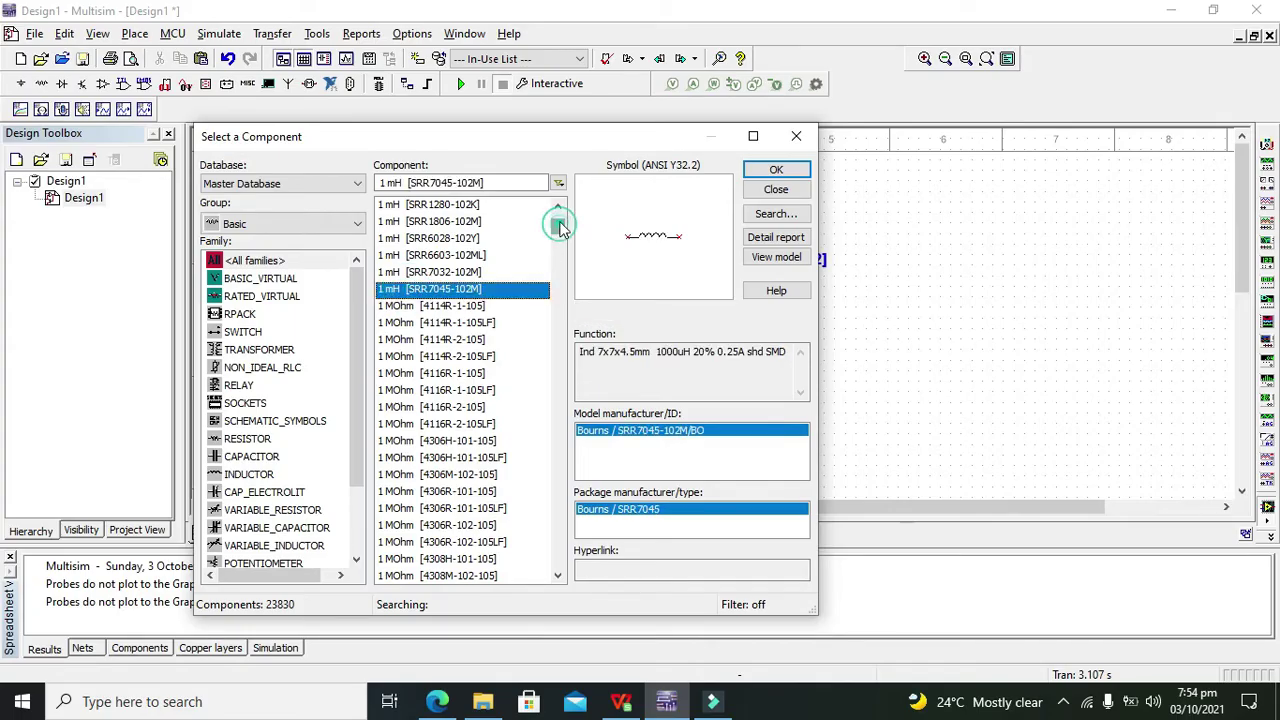
{"action": "left_click_drag", "start_coordinate": [557, 228], "coordinate": [557, 220]}
Step: Filter the family to RESISTOR and select the 769 Ω value
{"action": "scroll", "coordinate": [550, 450], "scroll_direction": "down", "scroll_amount": 5}
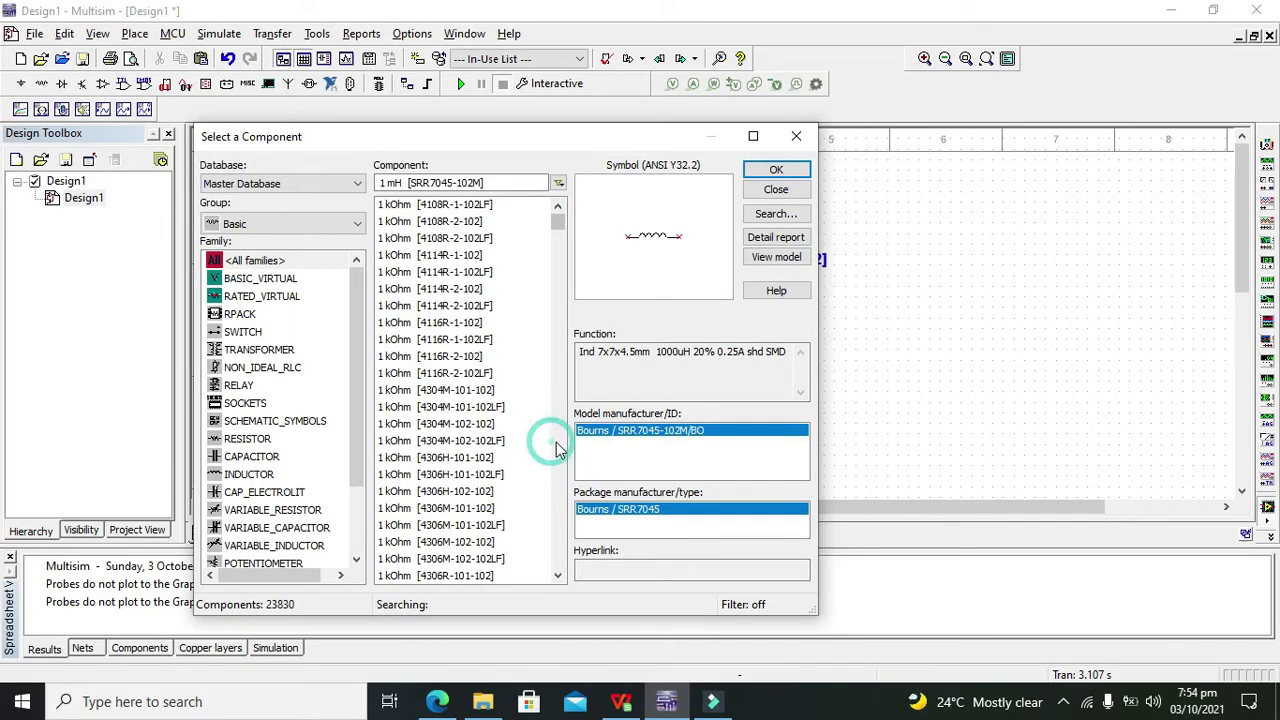
{"action": "scroll", "coordinate": [543, 443], "scroll_direction": "down", "scroll_amount": 2}
{"action": "scroll", "coordinate": [543, 443], "scroll_direction": "down", "scroll_amount": 2}
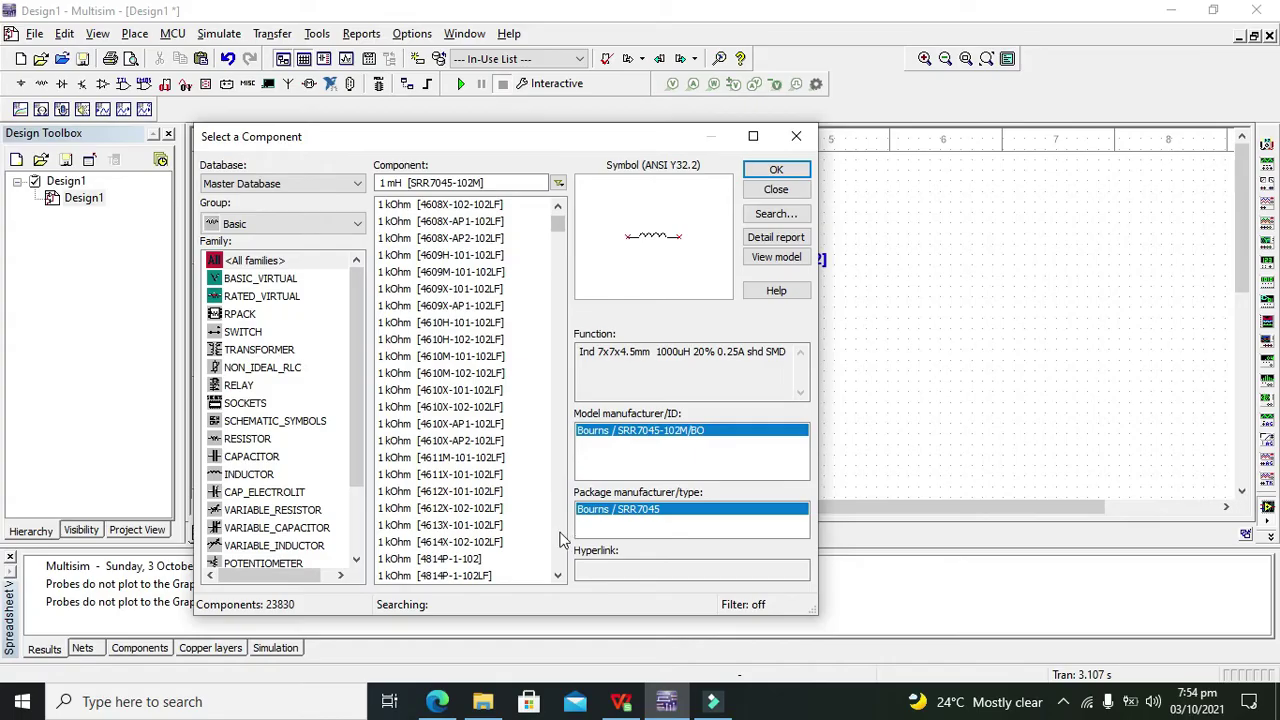
{"action": "scroll", "coordinate": [558, 540], "scroll_direction": "down", "scroll_amount": 5}
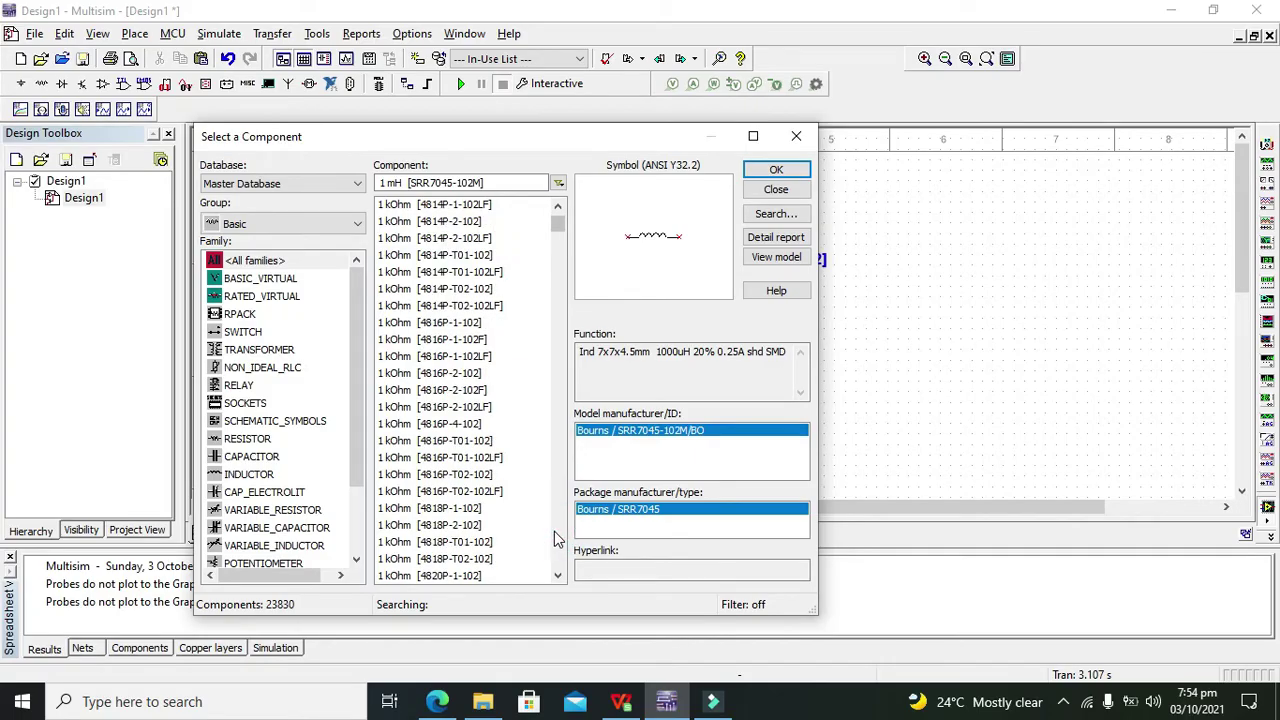
{"action": "scroll", "coordinate": [557, 540], "scroll_direction": "down", "scroll_amount": 5}
{"action": "scroll", "coordinate": [557, 540], "scroll_direction": "down", "scroll_amount": 5}
{"action": "scroll", "coordinate": [557, 540], "scroll_direction": "down", "scroll_amount": 5}
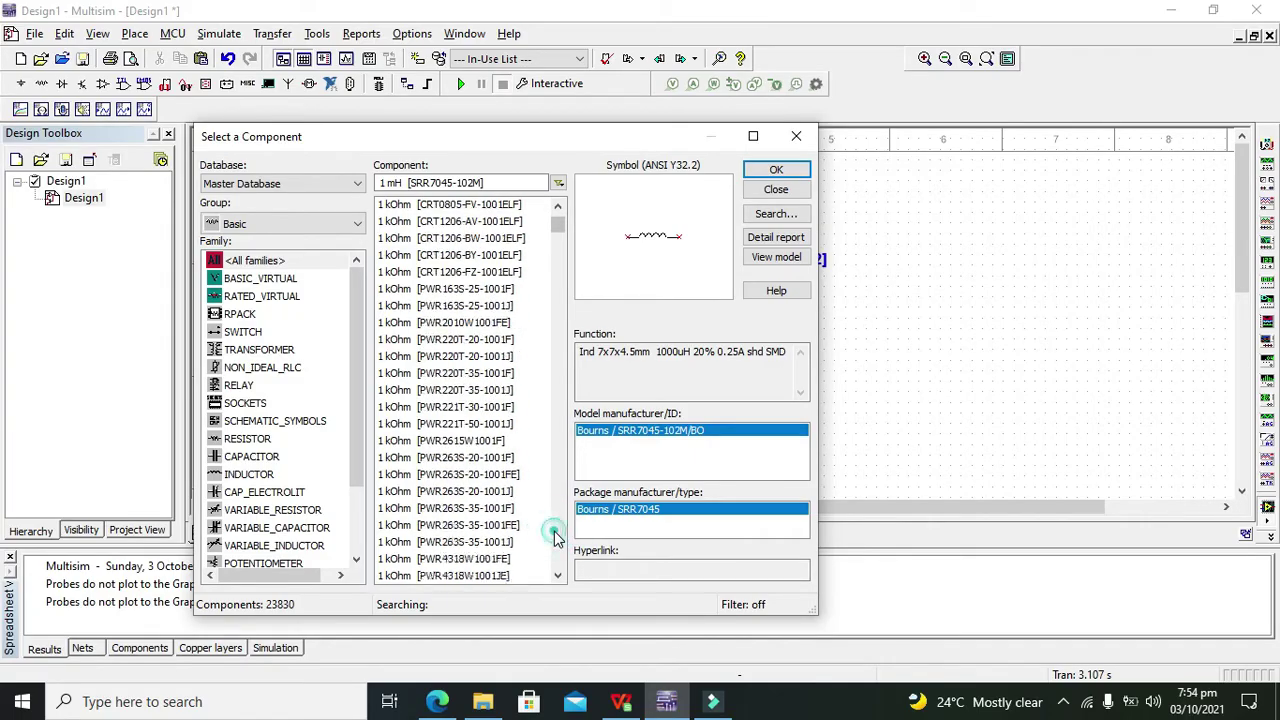
{"action": "scroll", "coordinate": [557, 540], "scroll_direction": "down", "scroll_amount": 5}
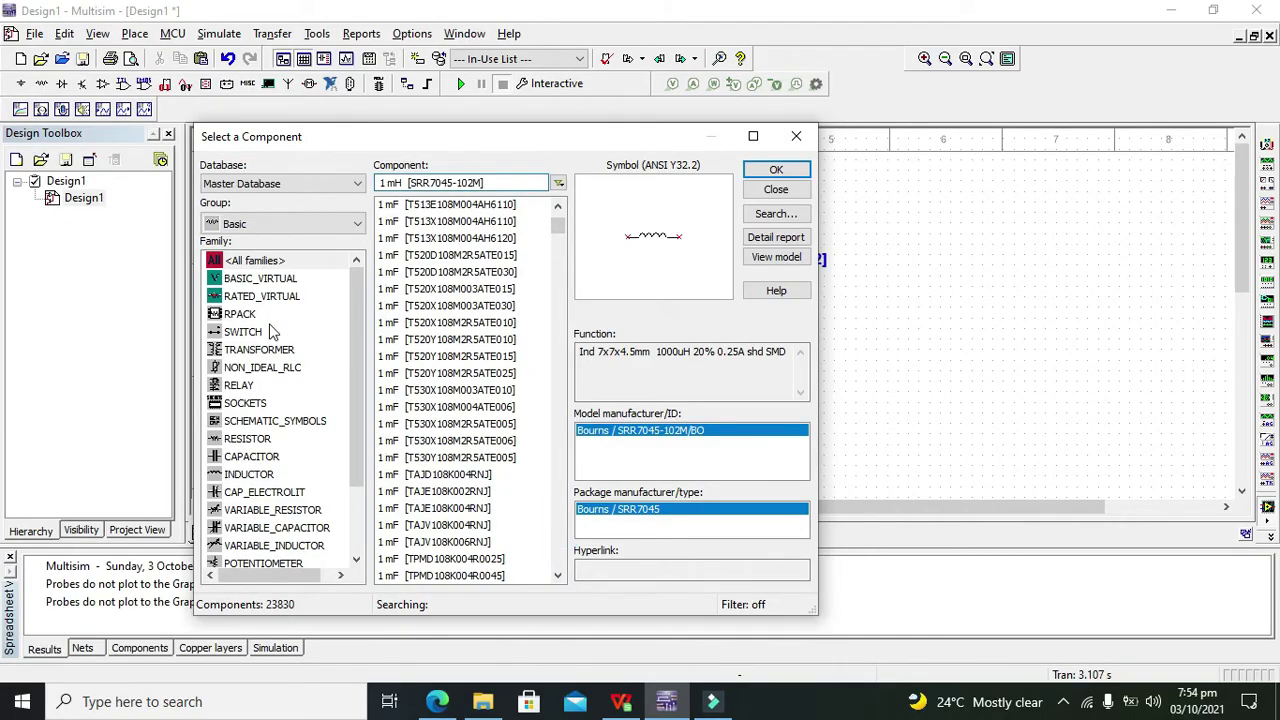
{"action": "left_click", "coordinate": [266, 440]}
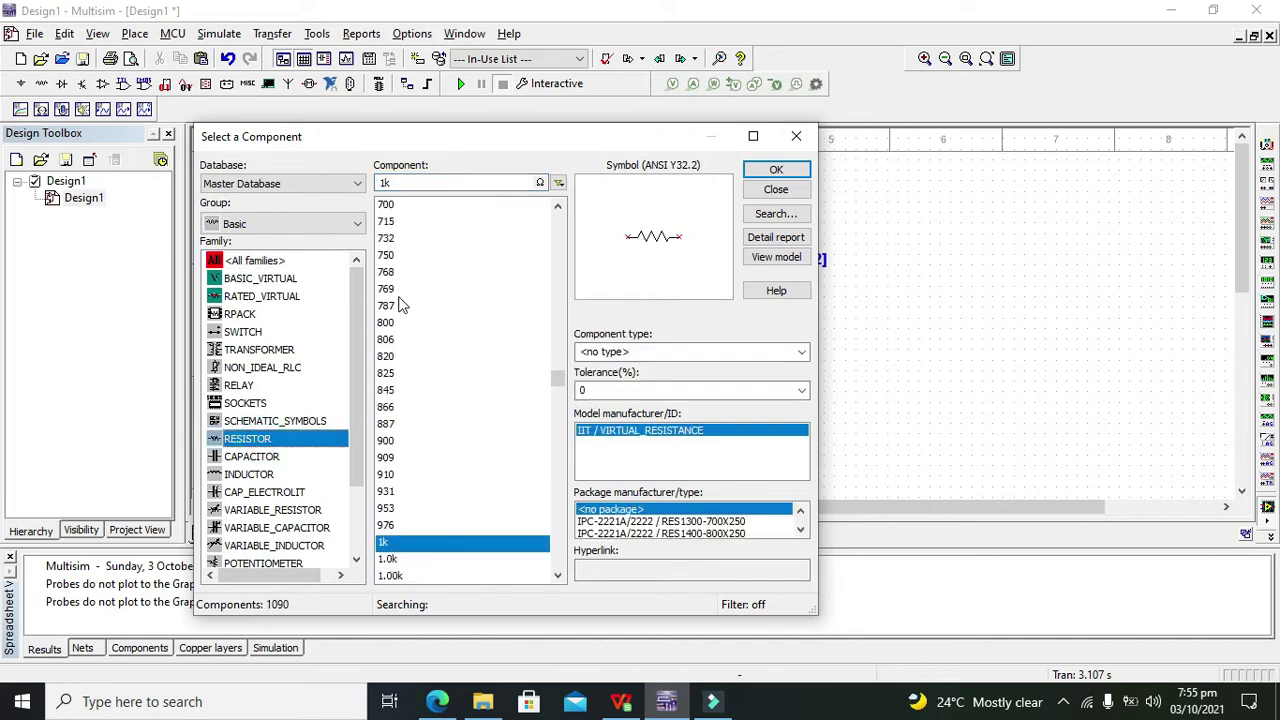
{"action": "left_click", "coordinate": [396, 289]}
Step: Place the 769 Ω resistor R3 right of R2B and wire them together
{"action": "left_click", "coordinate": [776, 170]}
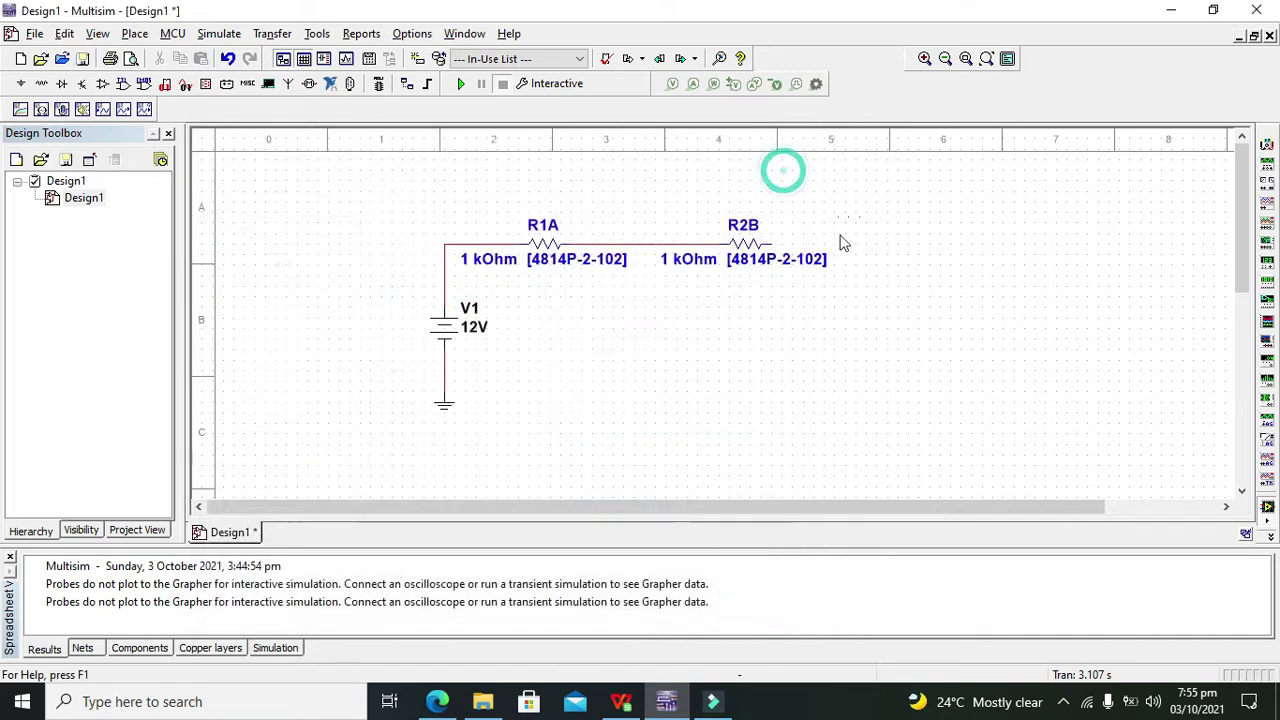
{"action": "left_click", "coordinate": [886, 234]}
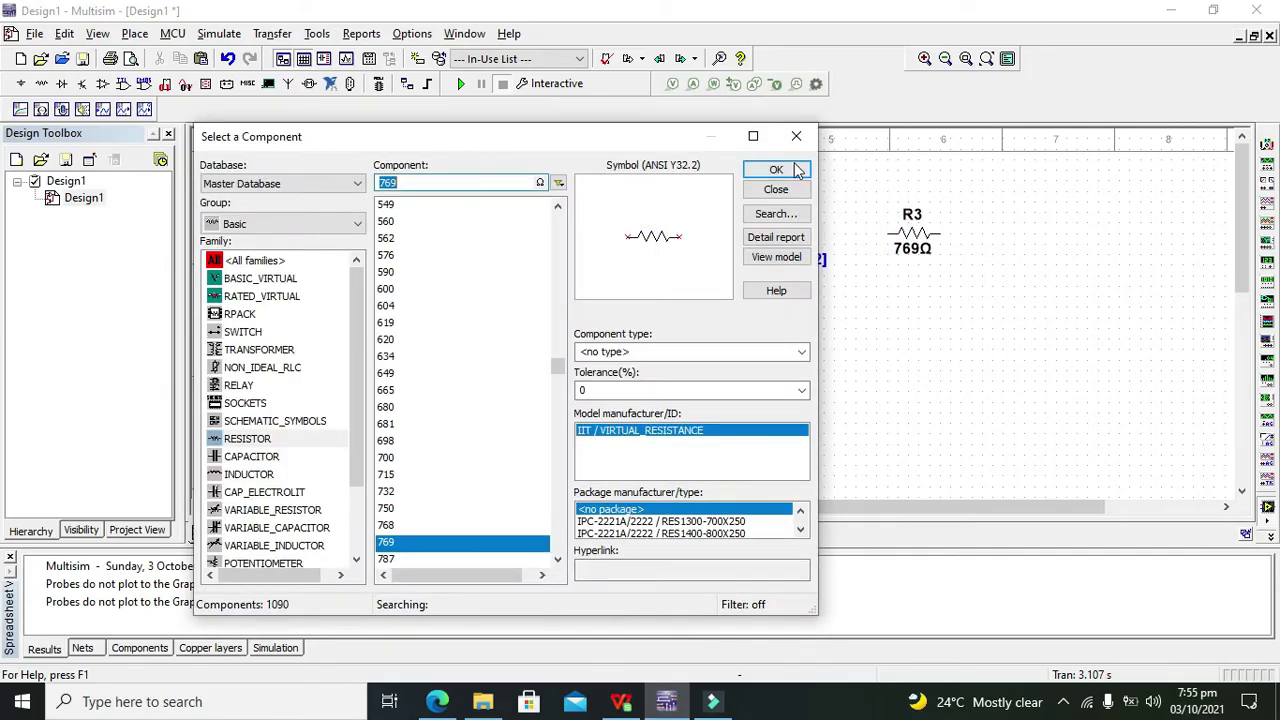
{"action": "left_click", "coordinate": [796, 136]}
{"action": "left_click", "coordinate": [886, 234]}
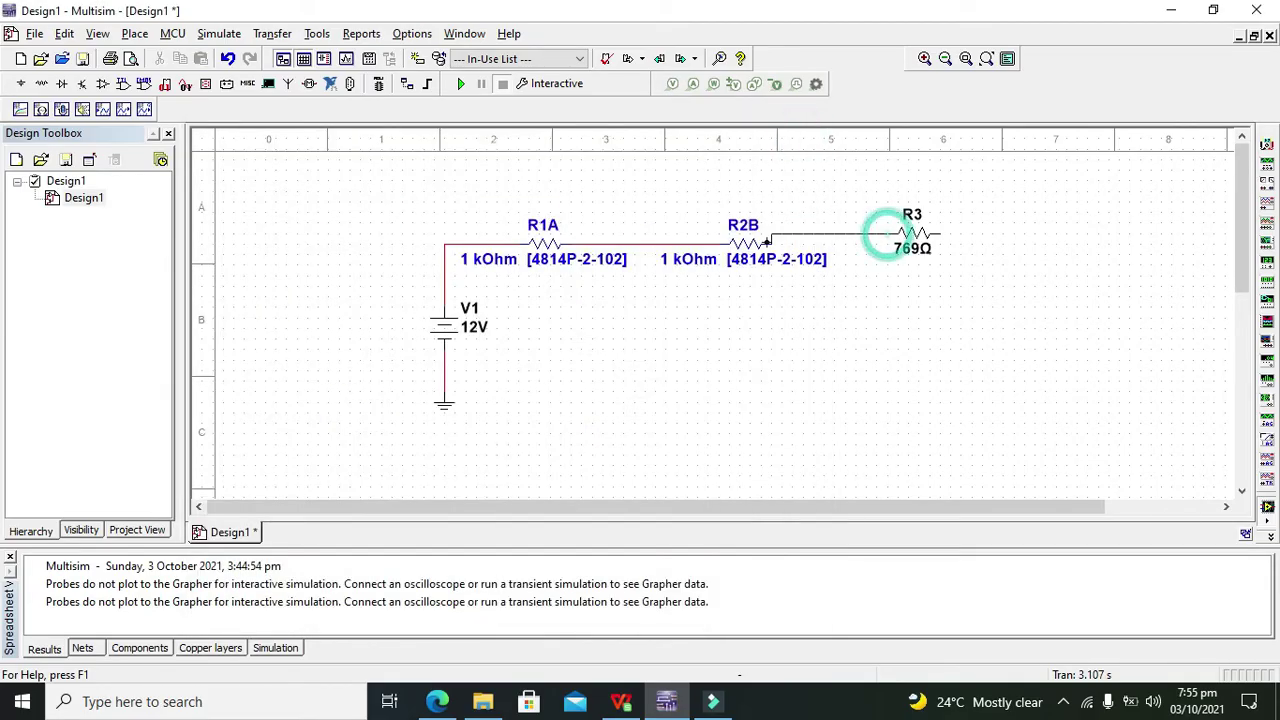
{"action": "left_click", "coordinate": [771, 243]}
Step: Move R3 and R2B right so the three resistors are evenly spaced
{"action": "left_click_drag", "start_coordinate": [912, 236], "coordinate": [933, 246]}
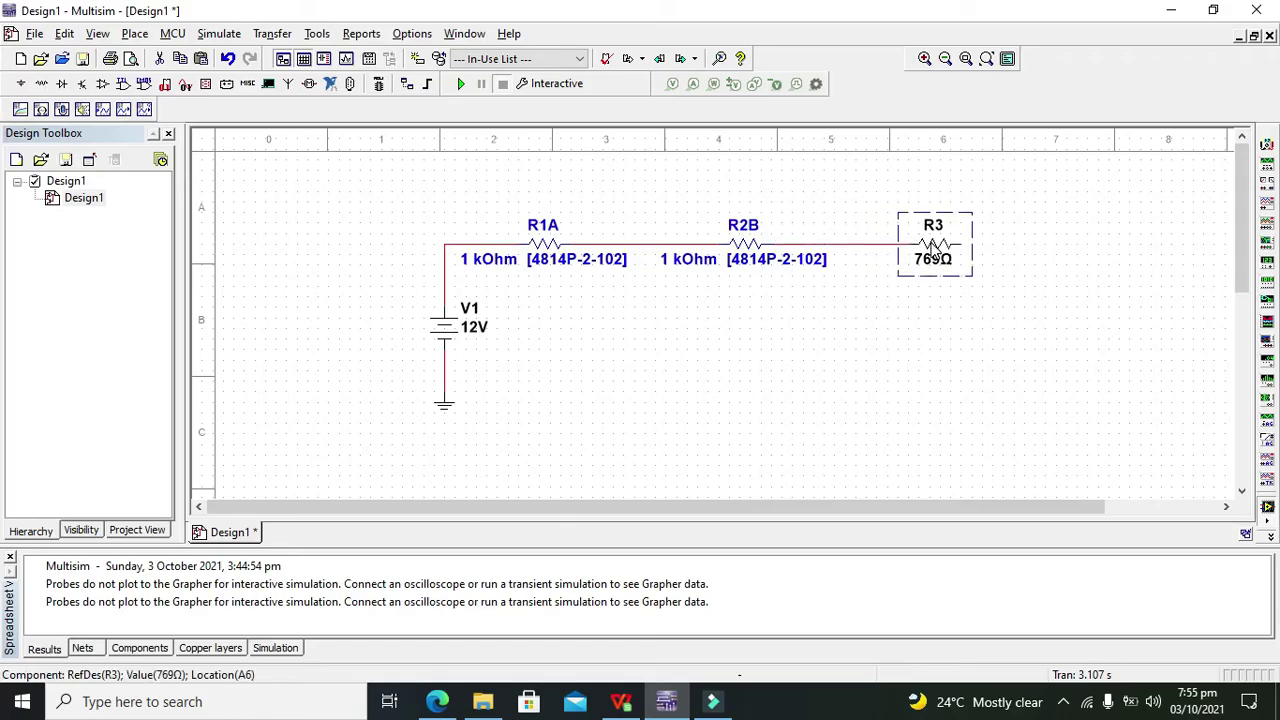
{"action": "left_click", "coordinate": [1020, 257]}
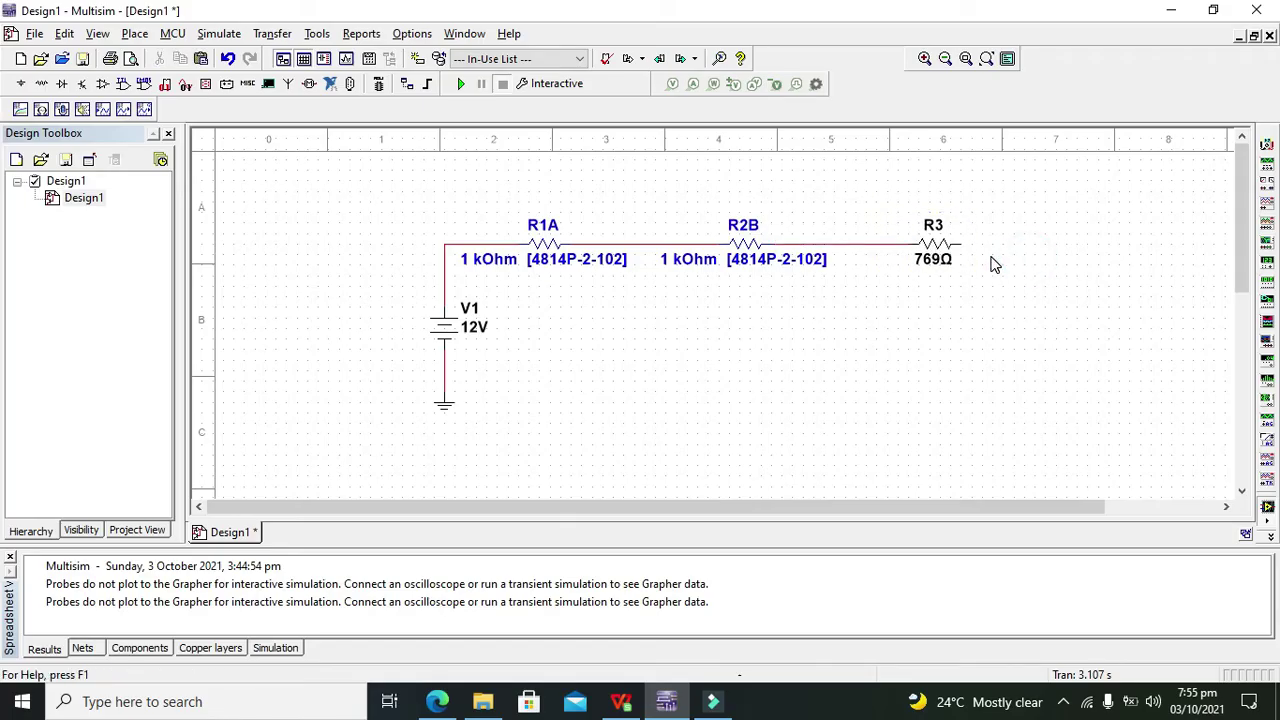
{"action": "left_click_drag", "start_coordinate": [933, 247], "coordinate": [1007, 247]}
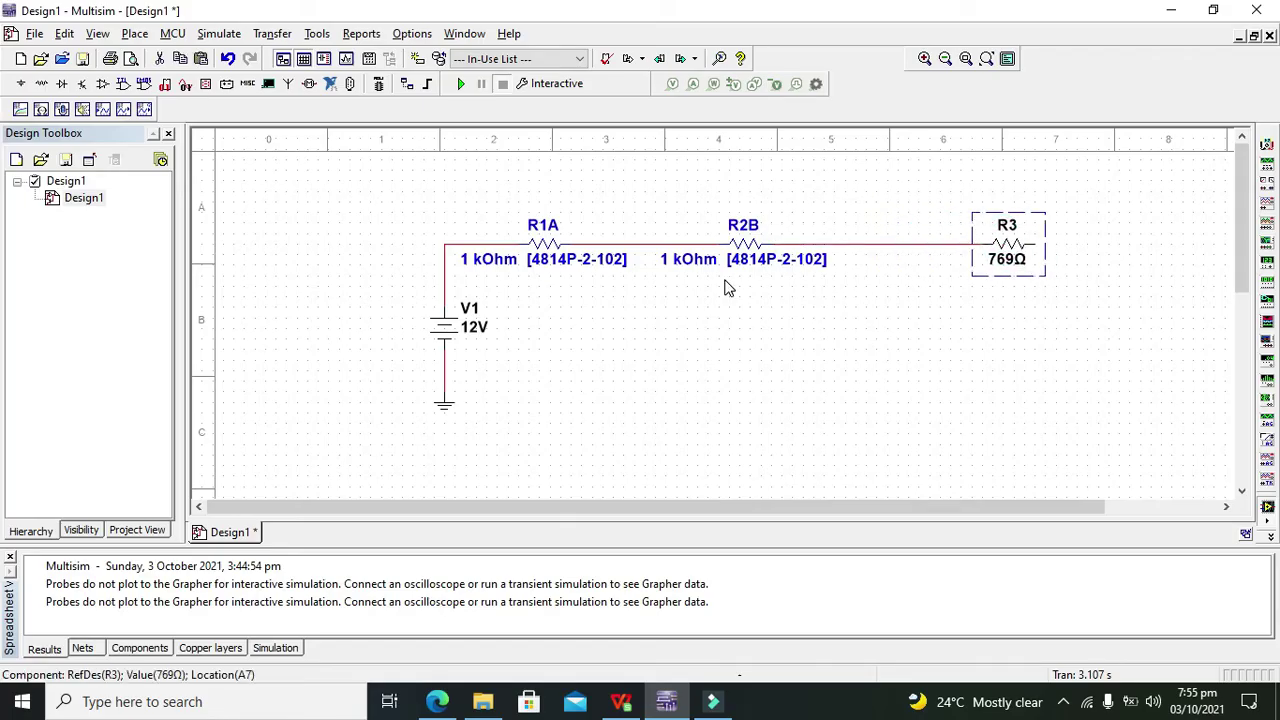
{"action": "left_click_drag", "start_coordinate": [742, 262], "coordinate": [784, 262]}
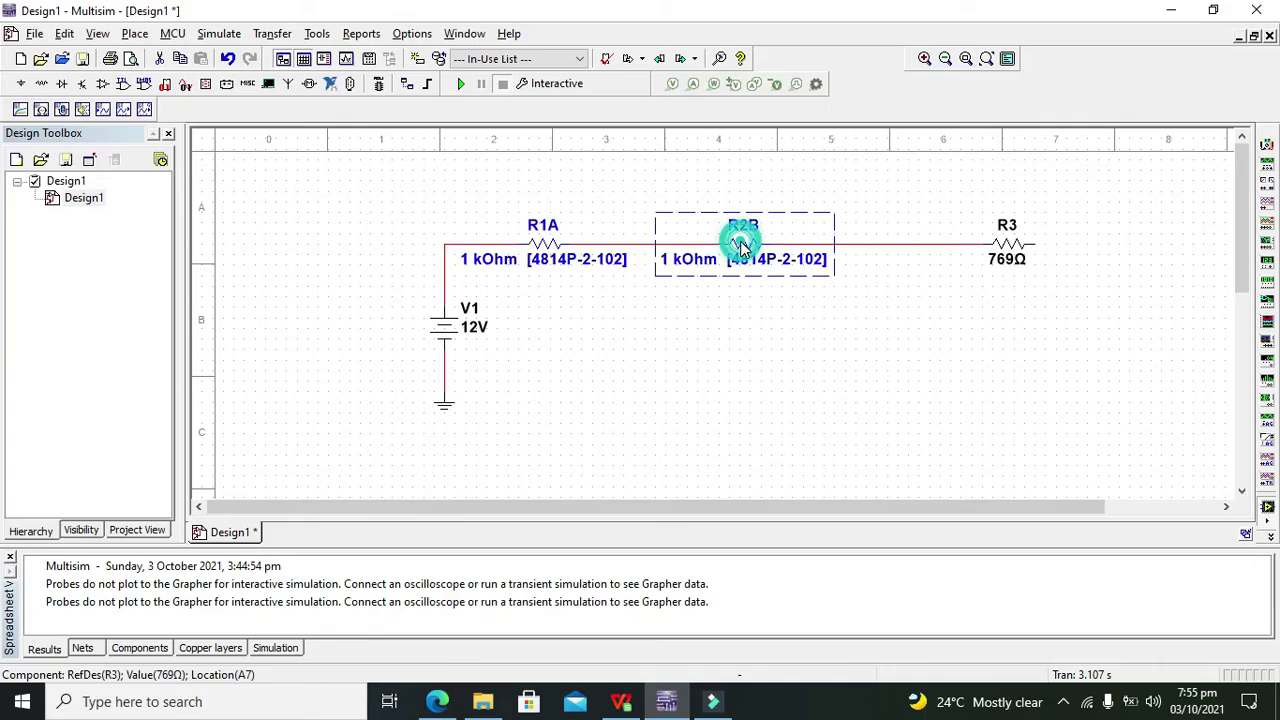
{"action": "left_click", "coordinate": [620, 165]}
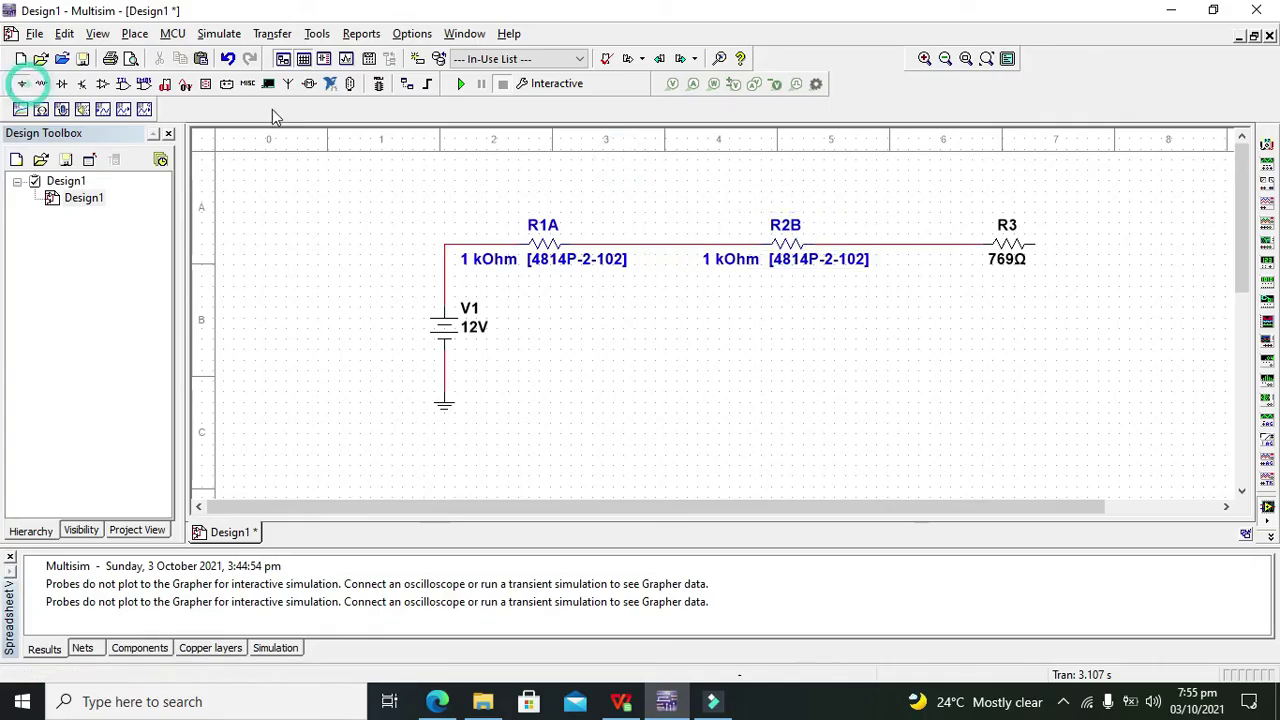
Step: Place a second ground under R3 and wire R3's right end down to it
{"action": "left_click", "coordinate": [20, 83]}
{"action": "left_click", "coordinate": [776, 170]}
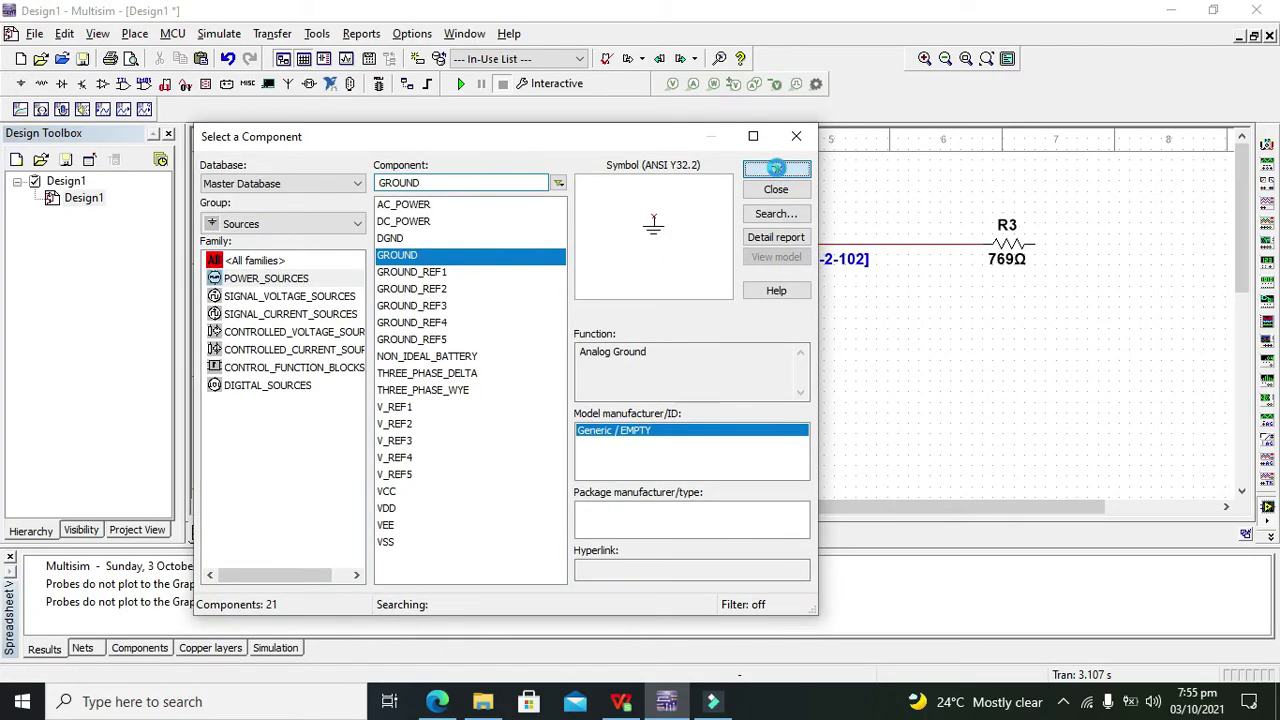
{"action": "left_click", "coordinate": [1045, 375]}
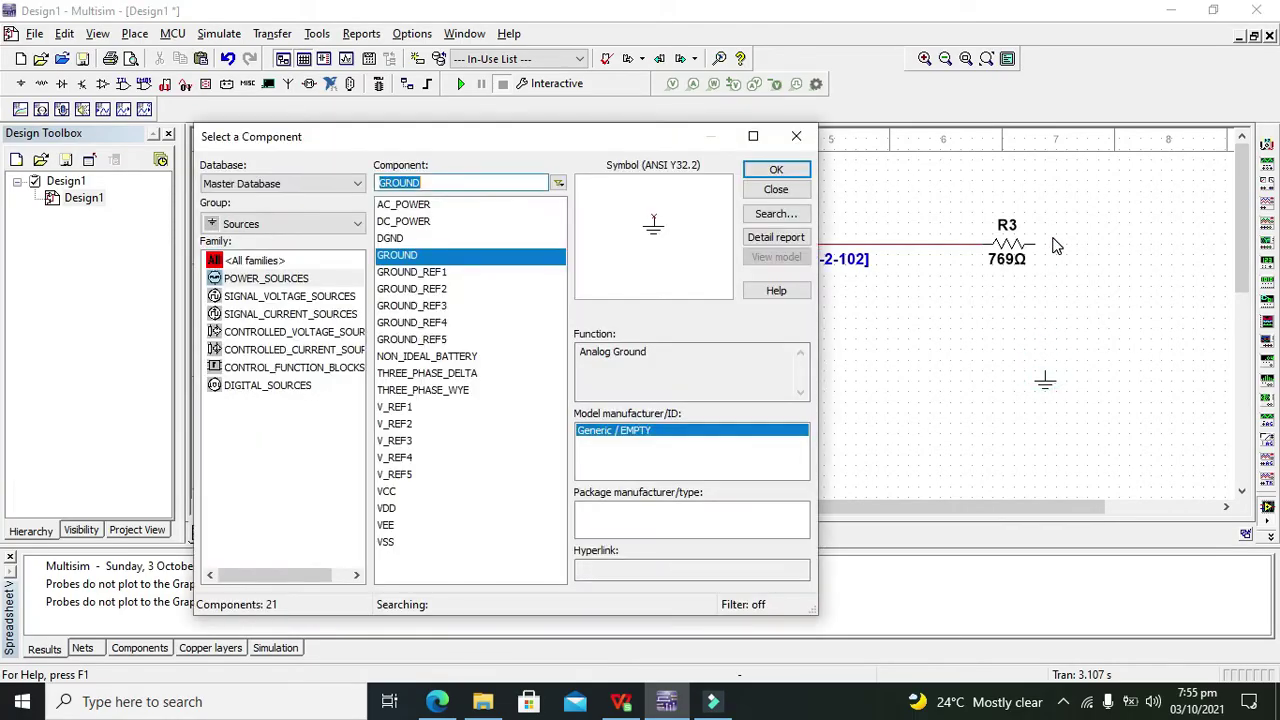
{"action": "left_click", "coordinate": [796, 137]}
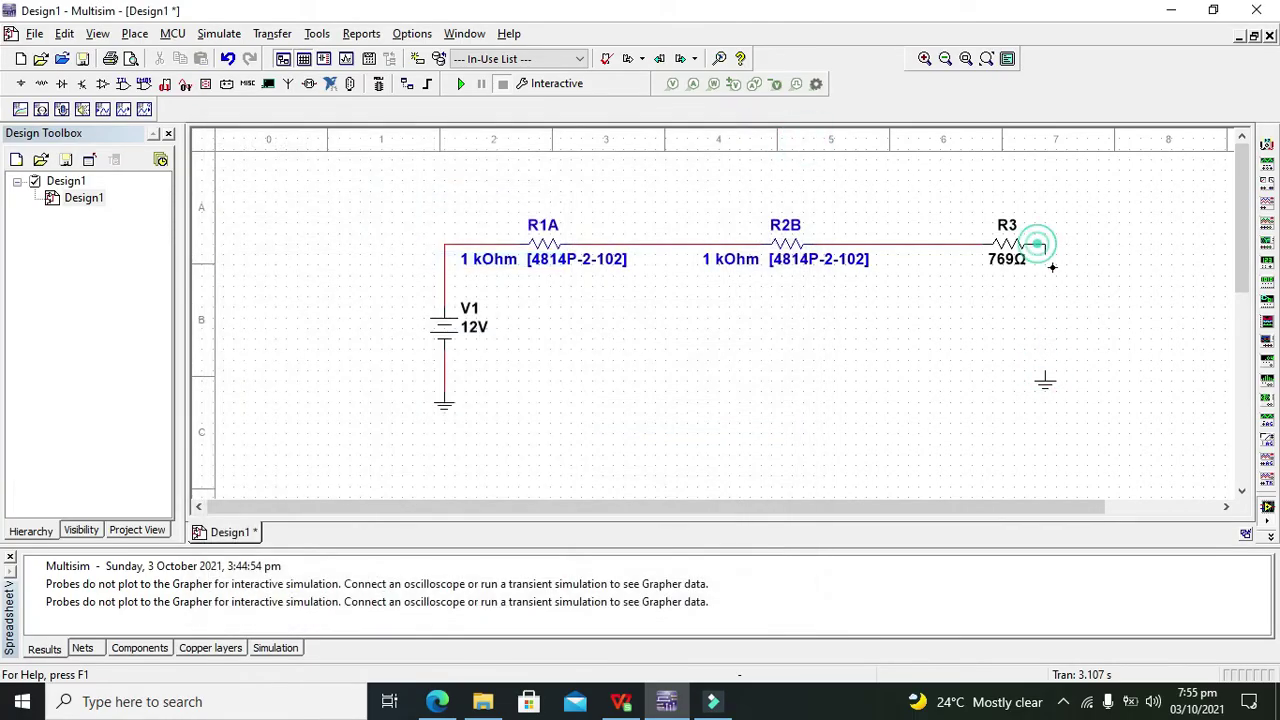
{"action": "left_click_drag", "start_coordinate": [1045, 244], "coordinate": [1053, 408]}
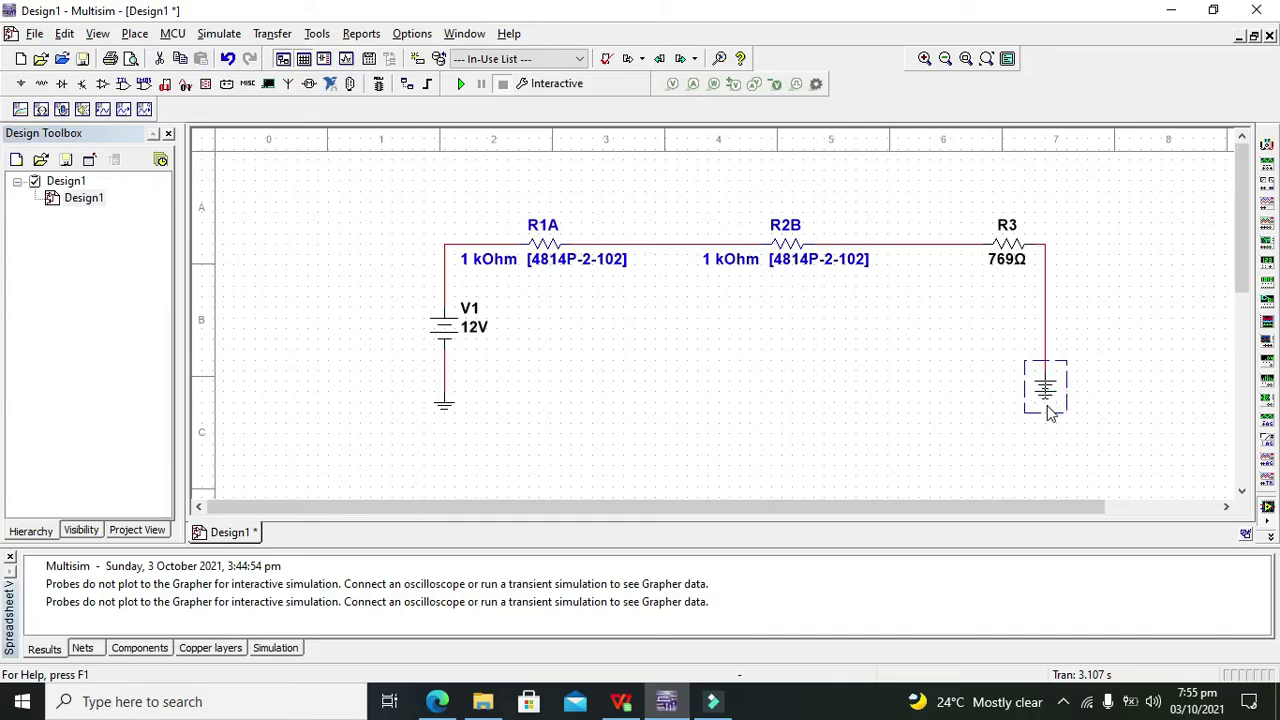
{"action": "left_click", "coordinate": [824, 305]}
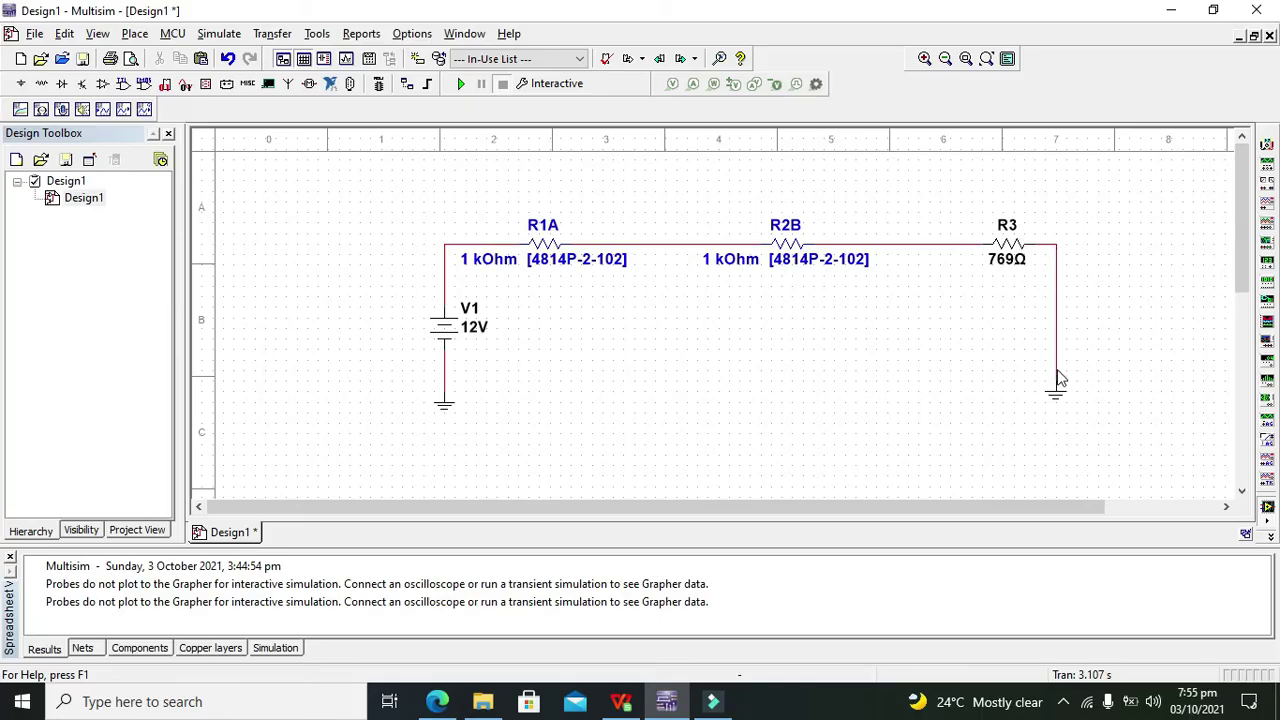
Step: Attach voltage probes PR1, PR2 and PR3 to the wire before R1A, R2B and R3
{"action": "left_click", "coordinate": [672, 83]}
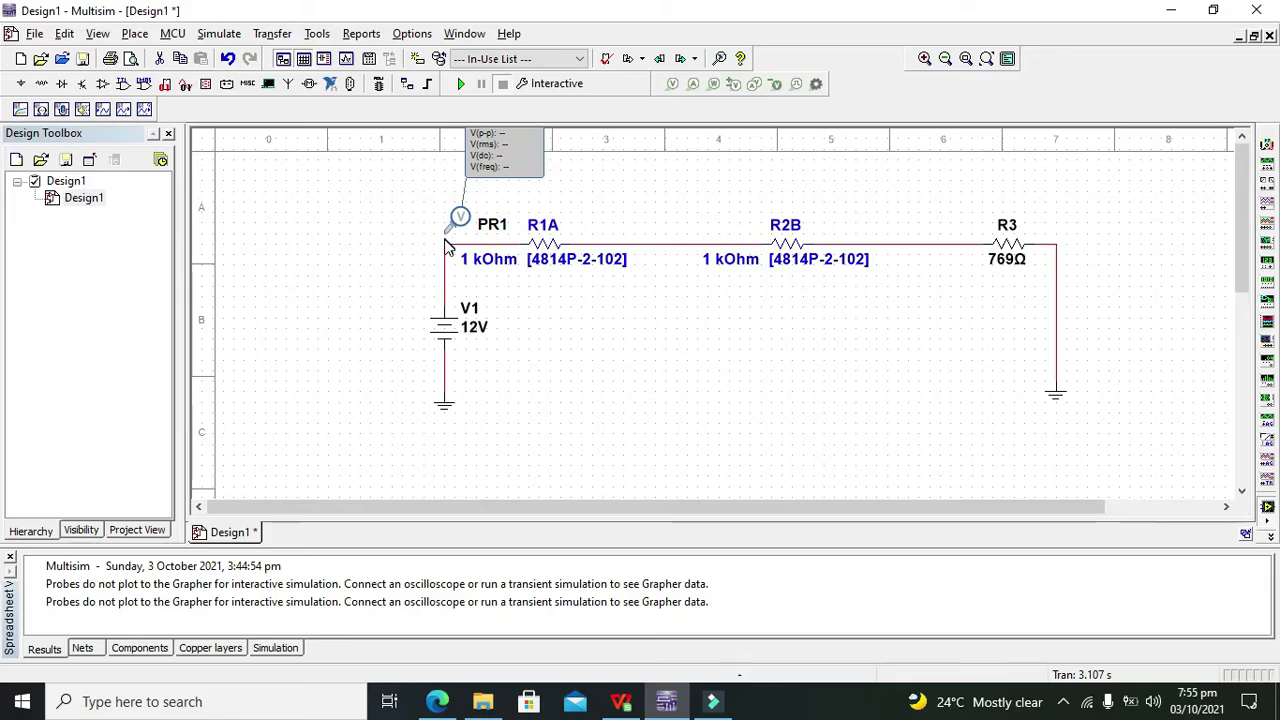
{"action": "left_click", "coordinate": [447, 247]}
{"action": "left_click", "coordinate": [672, 84]}
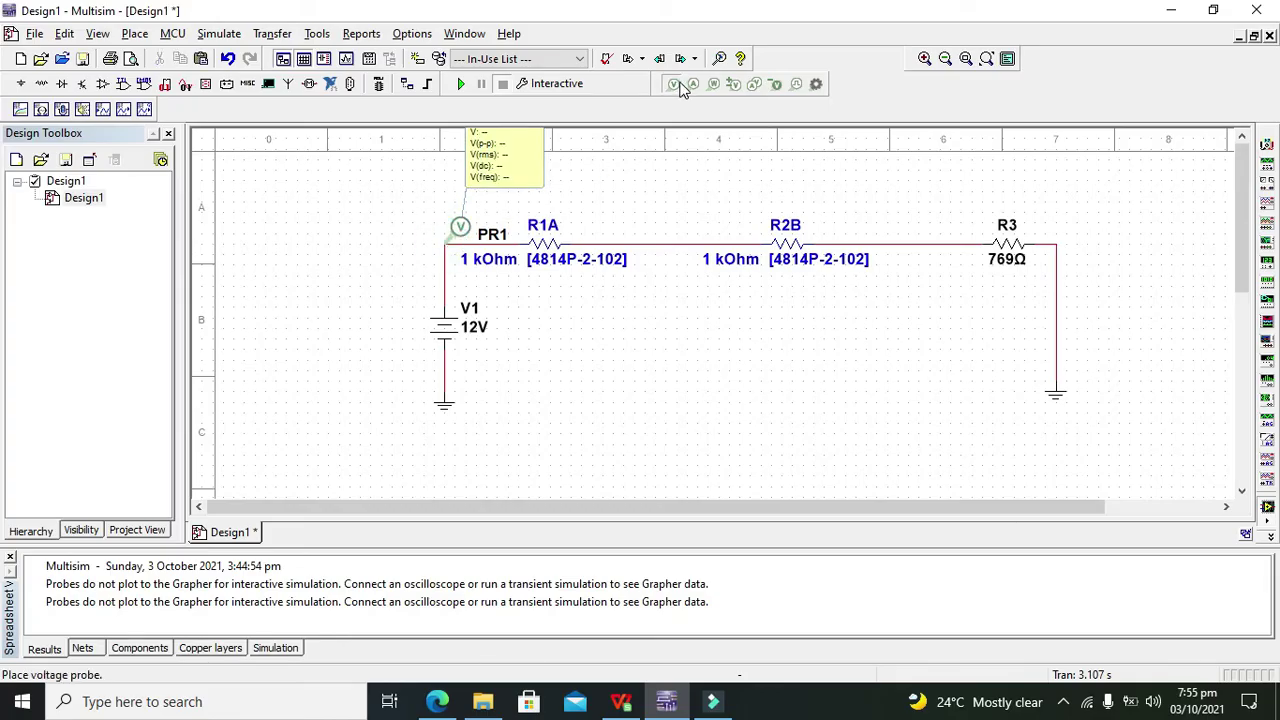
{"action": "left_click", "coordinate": [660, 245]}
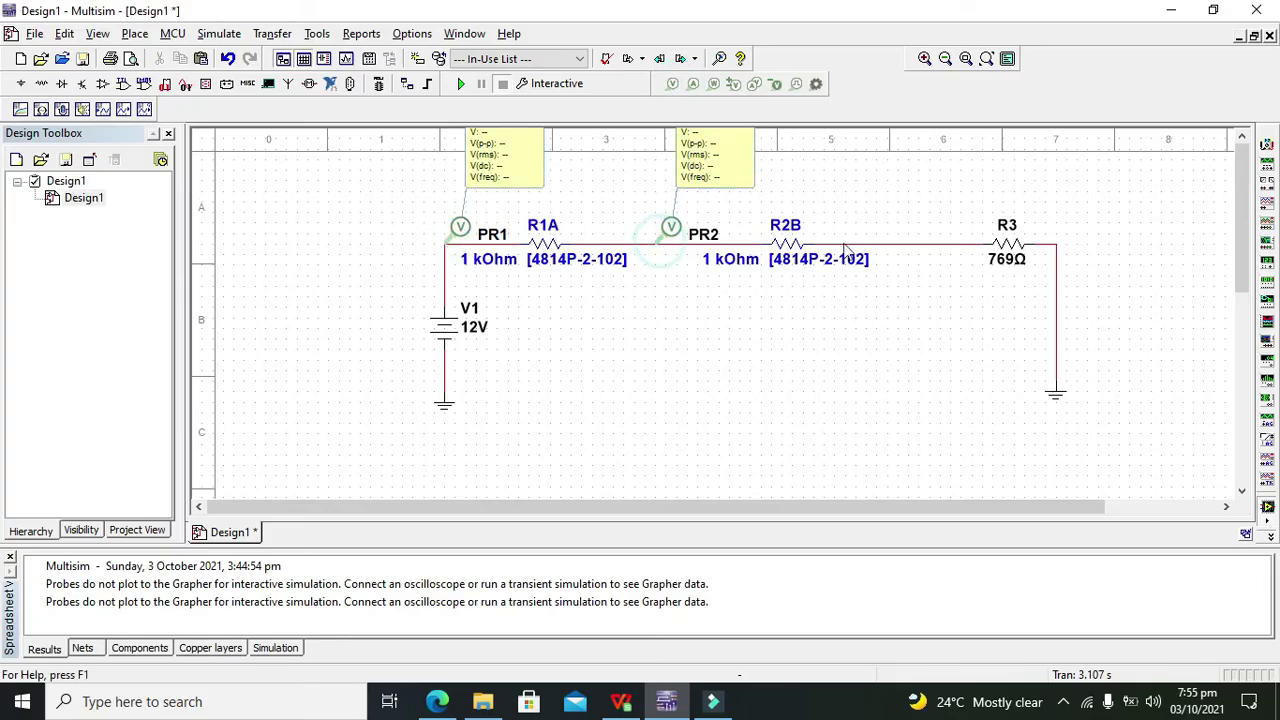
{"action": "left_click", "coordinate": [676, 85]}
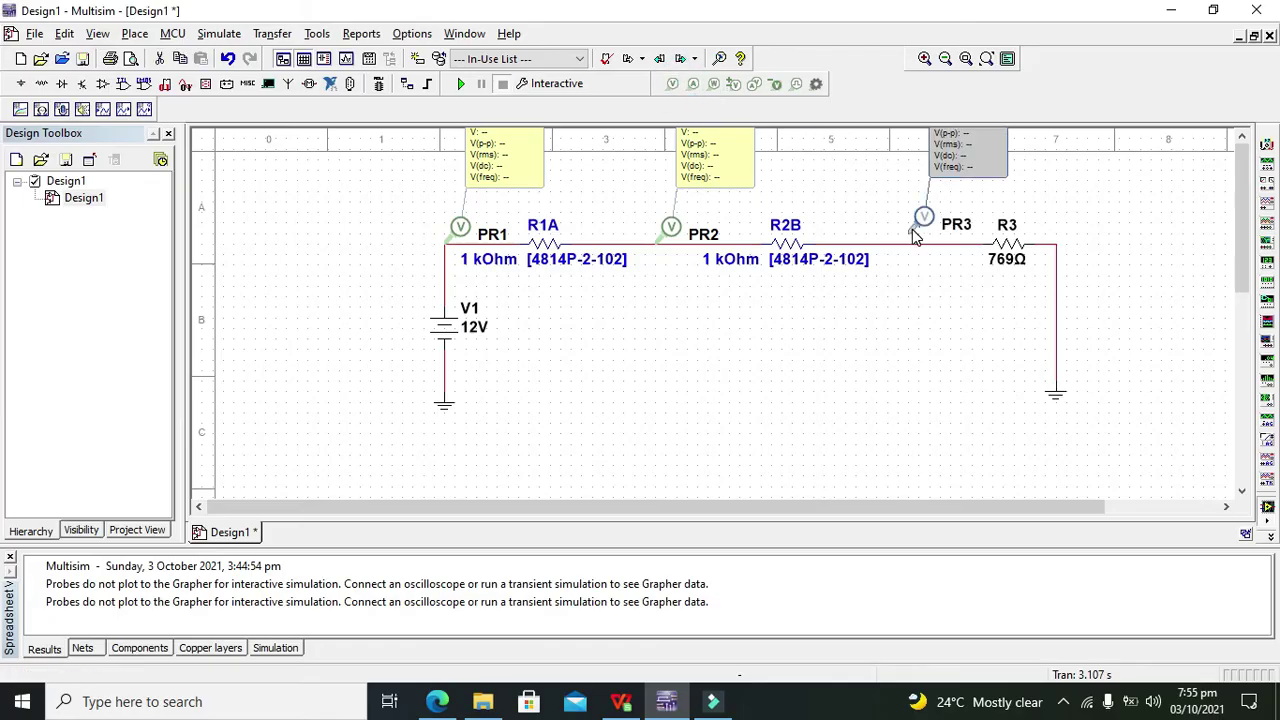
{"action": "left_click", "coordinate": [906, 246]}
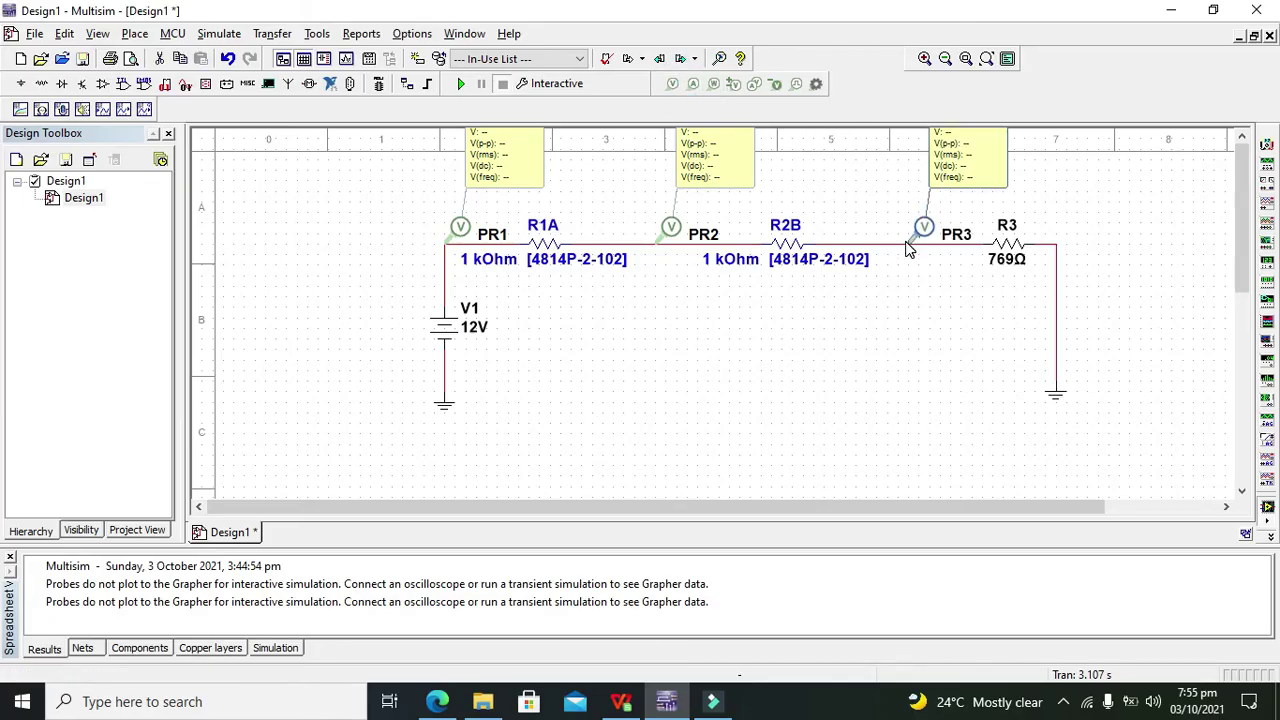
Step: Add current probe PR4 on the wire just after R2B
{"action": "left_click", "coordinate": [692, 84]}
{"action": "left_click", "coordinate": [805, 226]}
{"action": "left_click_drag", "start_coordinate": [805, 226], "coordinate": [816, 248]}
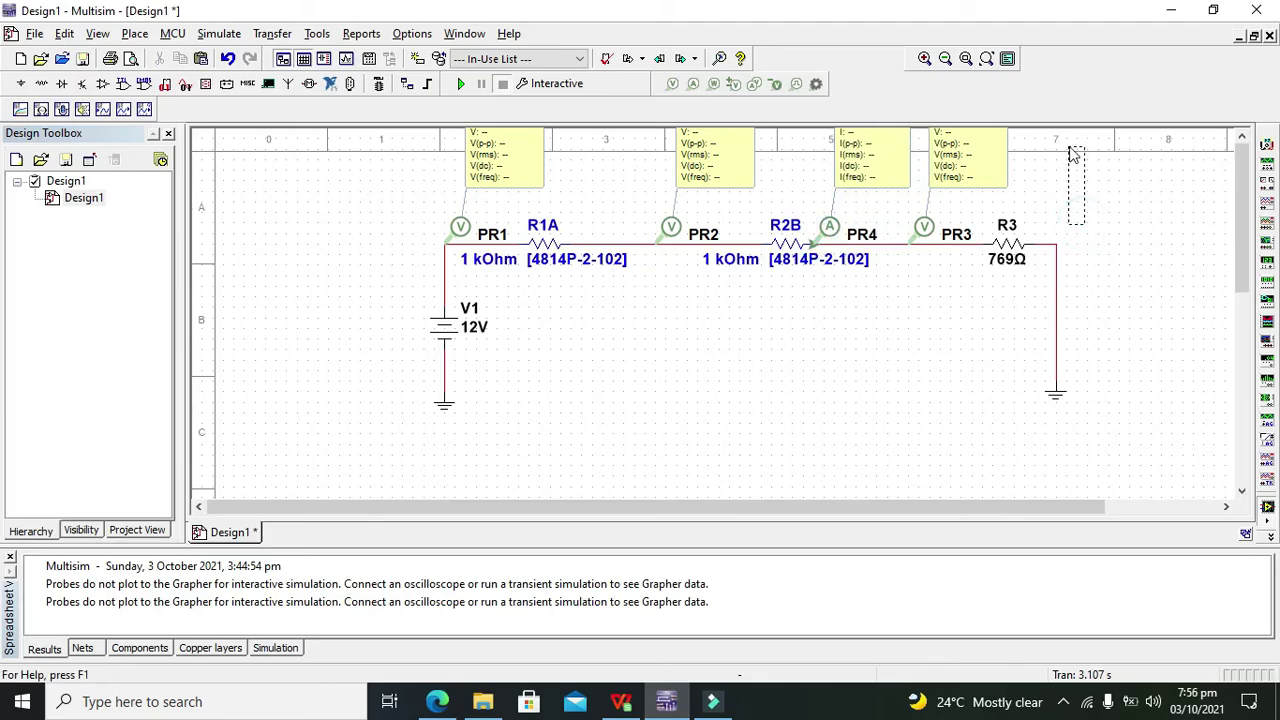
{"action": "left_click", "coordinate": [1247, 259]}
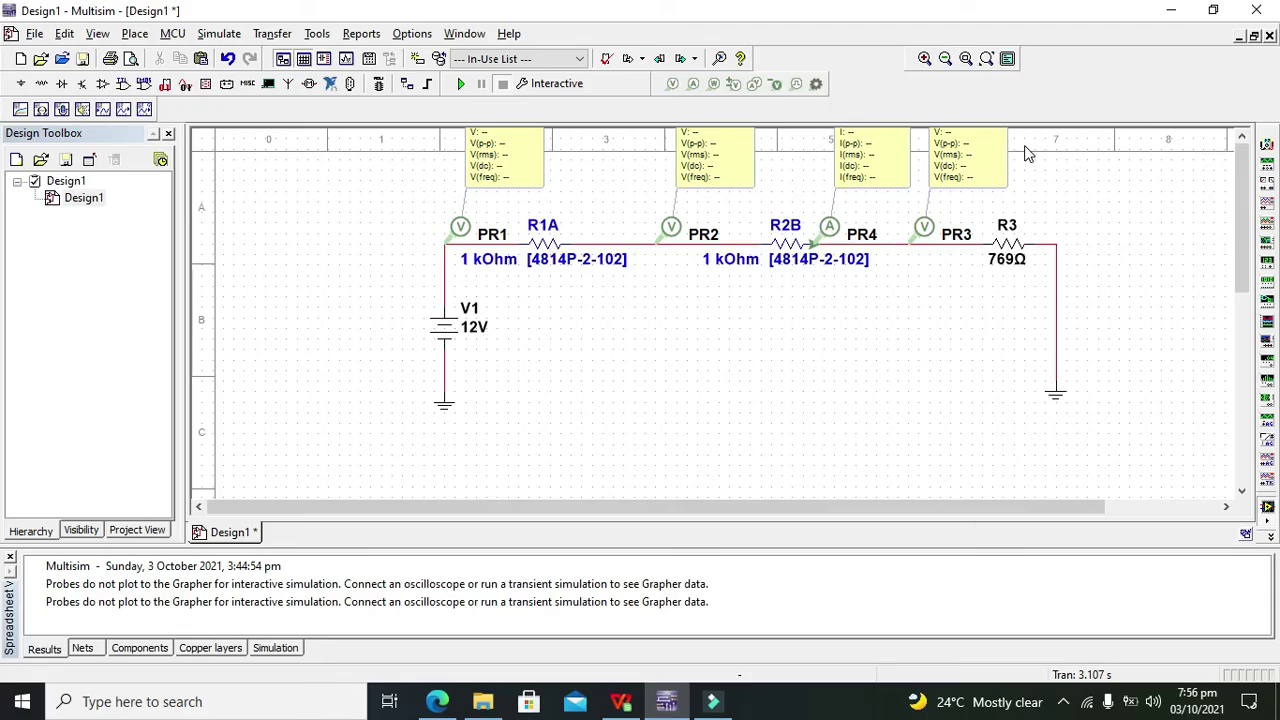
Step: Run, stop and rerun the simulation to get 12.0 V, 7.67 V, 3.33 V and 4.33 mA
{"action": "left_click", "coordinate": [461, 83]}
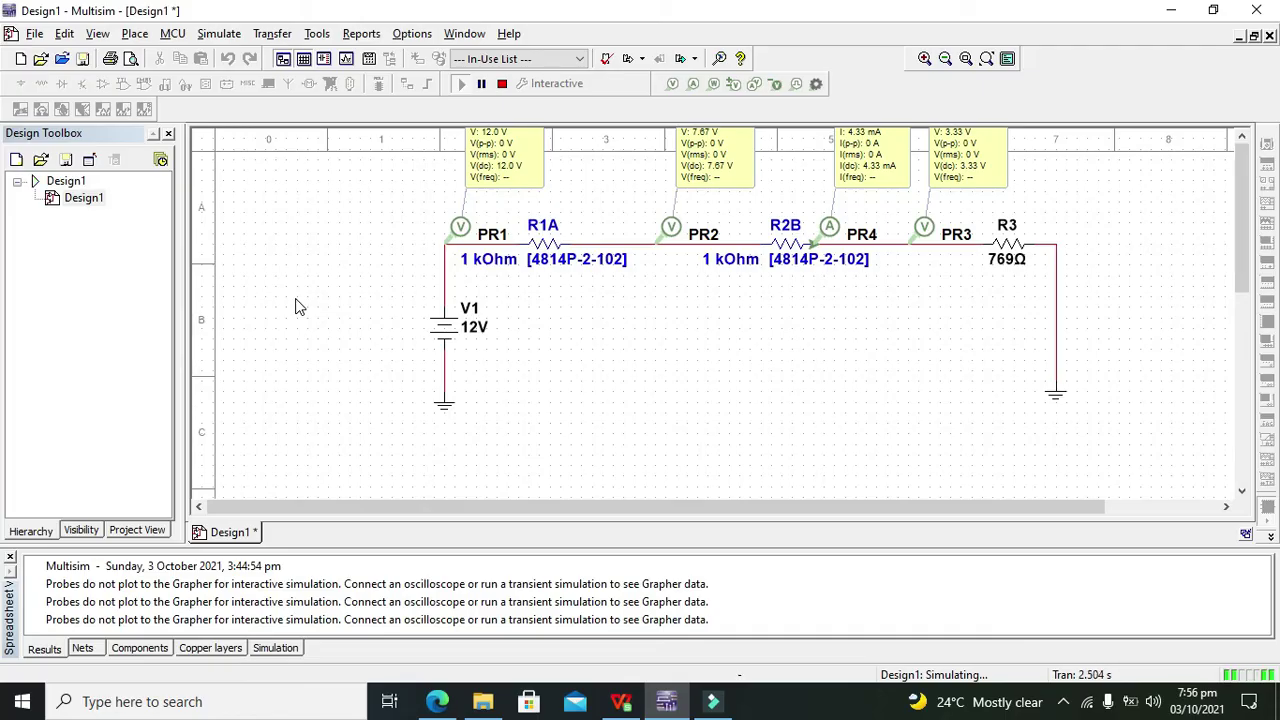
{"action": "left_click", "coordinate": [504, 85]}
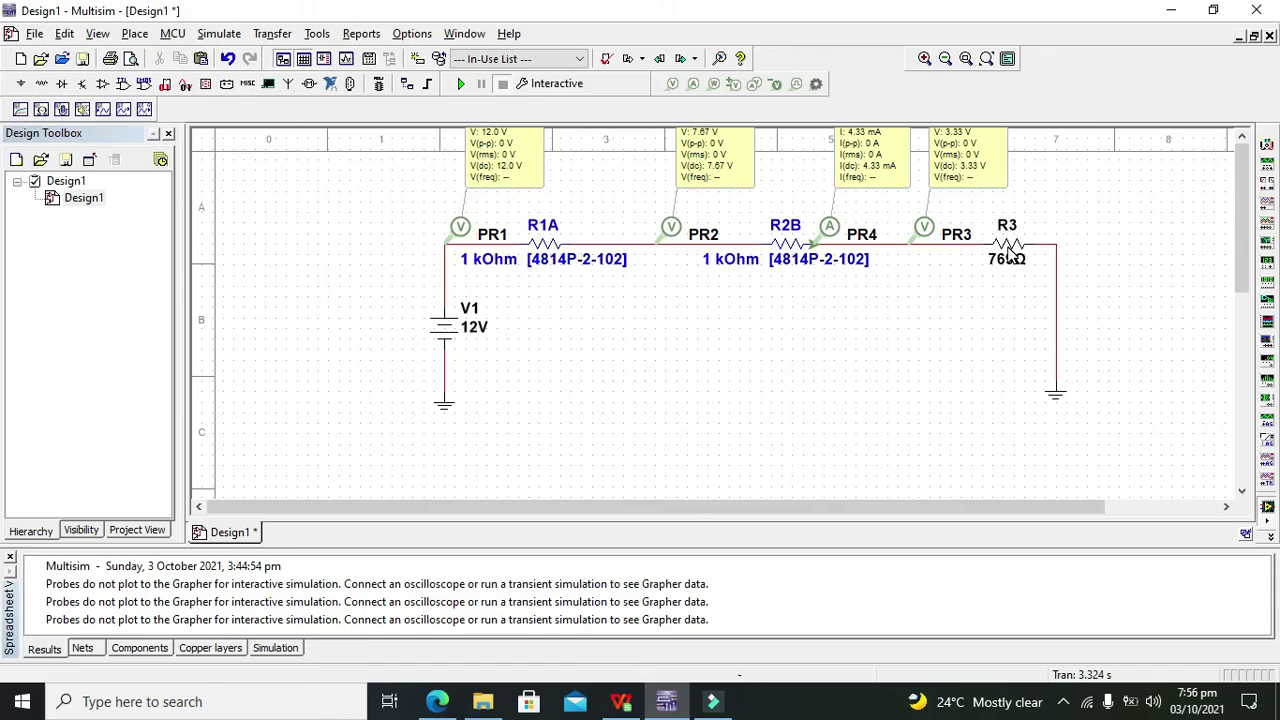
{"action": "left_click", "coordinate": [461, 84]}
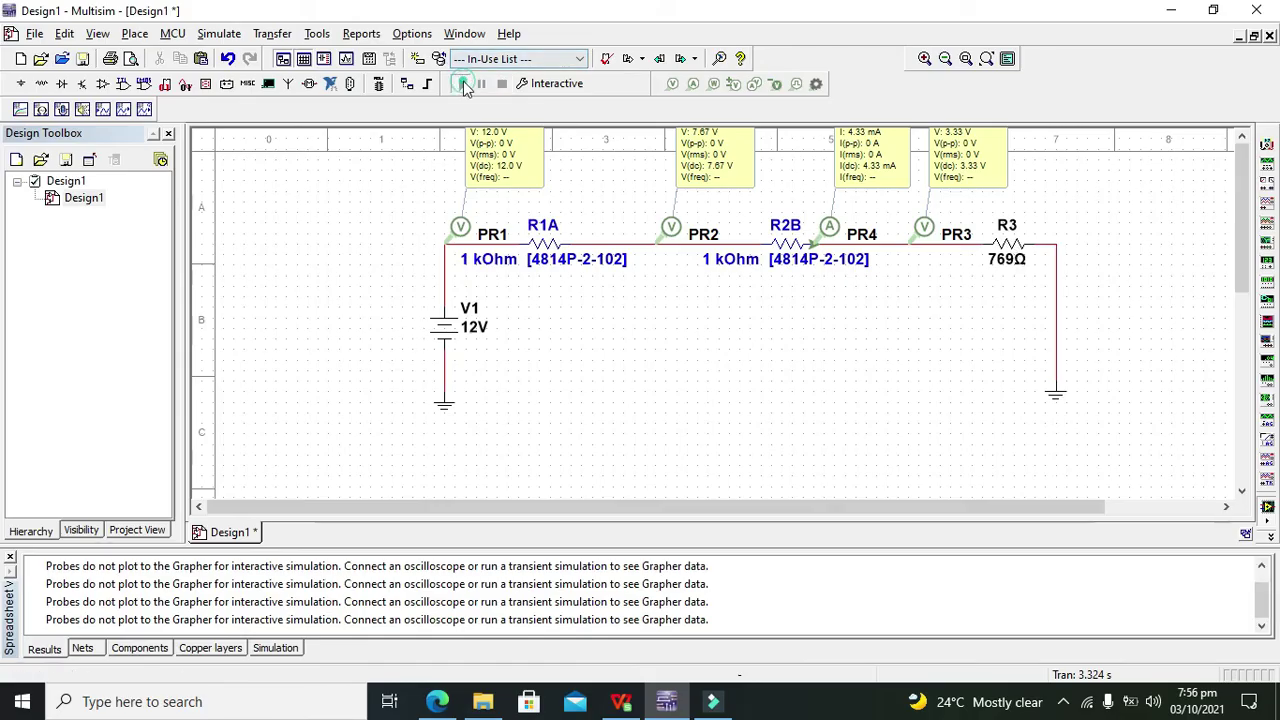